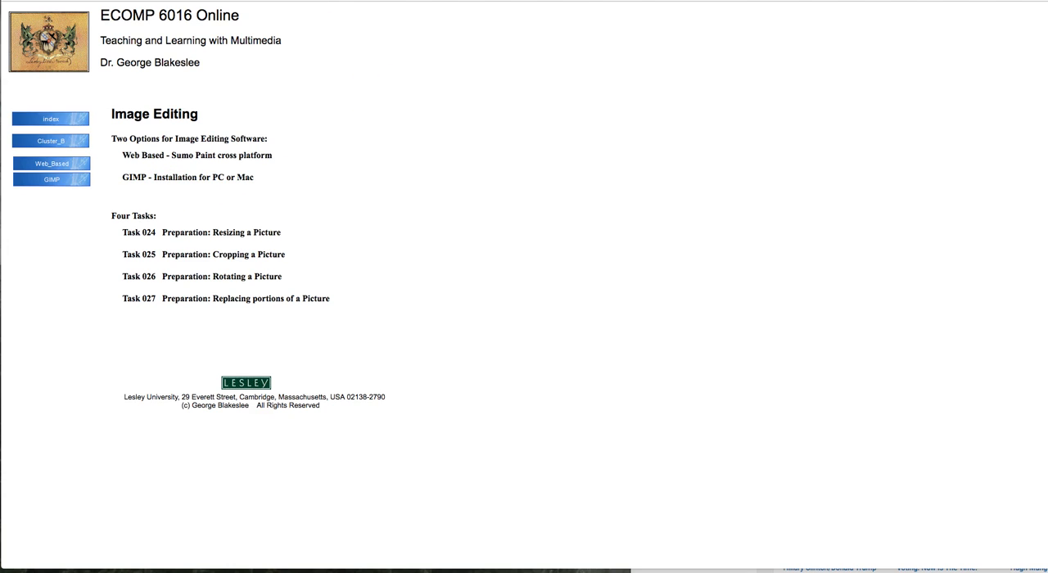
Step: Switch to the Pixlr website and launch the Pixlr Editor web app
{"action": "key", "text": "ctrl+Tab"}
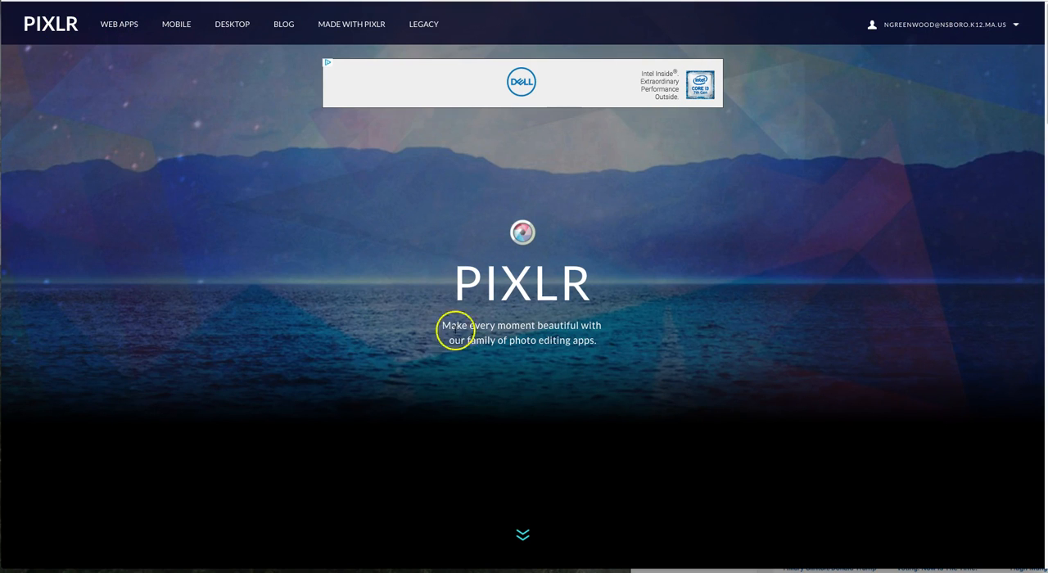
{"action": "left_click", "coordinate": [123, 25]}
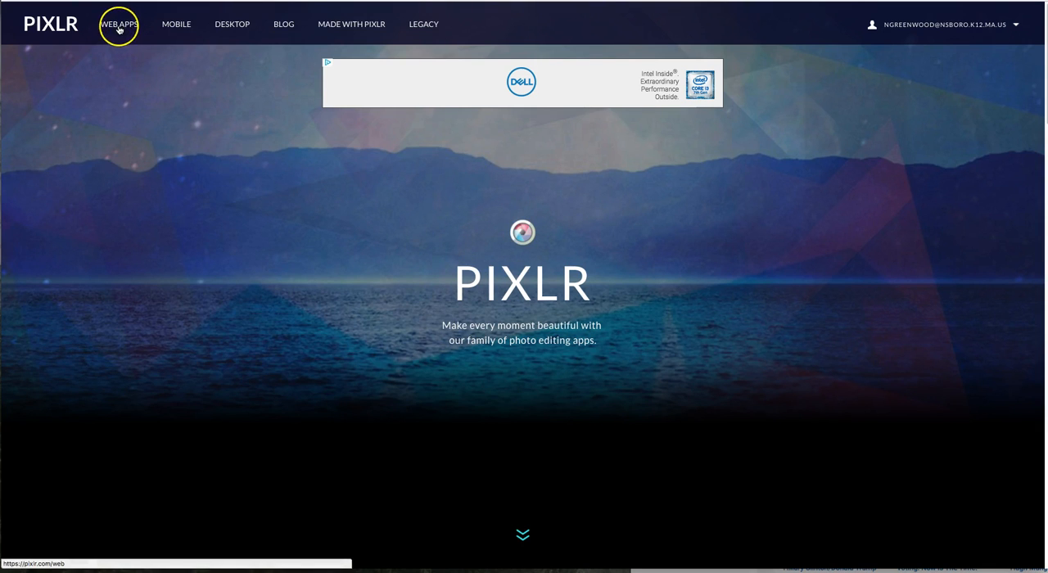
{"action": "scroll", "coordinate": [704, 373], "scroll_direction": "down", "scroll_amount": 4}
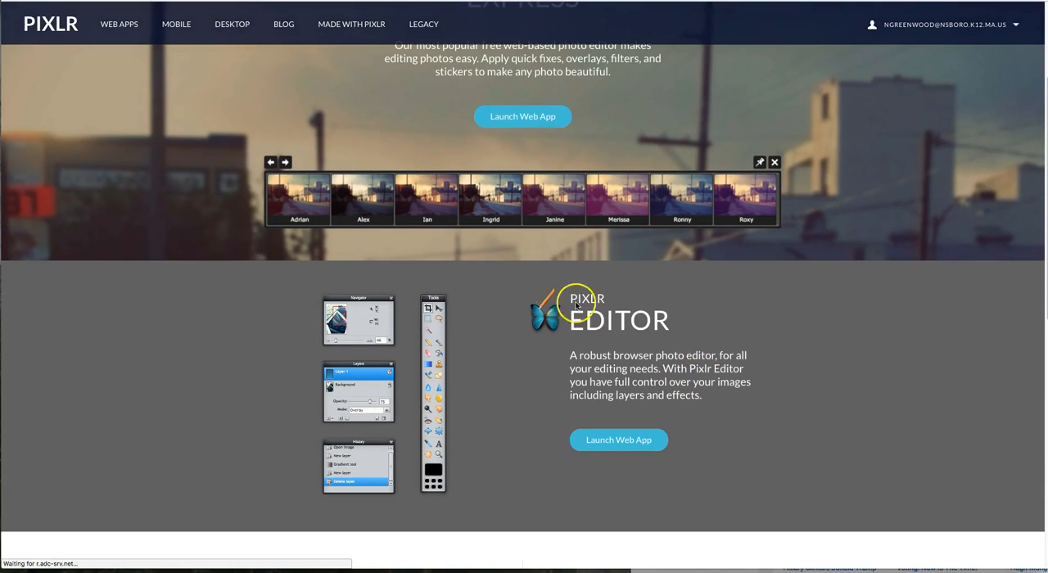
{"action": "left_click", "coordinate": [613, 442]}
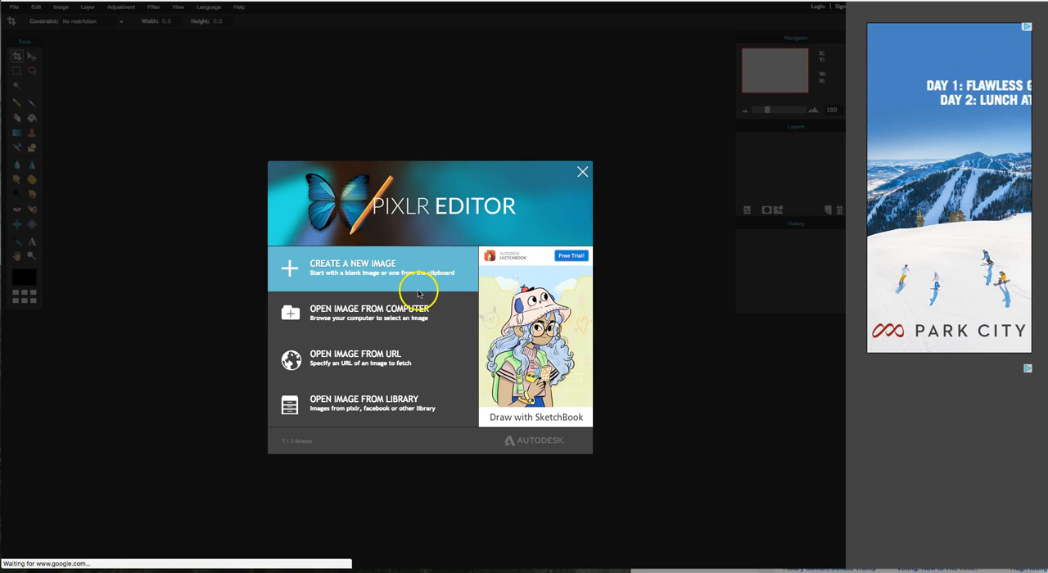
Step: Choose to open an image from the computer and browse through Dropbox's Camera Uploads to the Newfoundland folder
{"action": "left_click", "coordinate": [337, 311]}
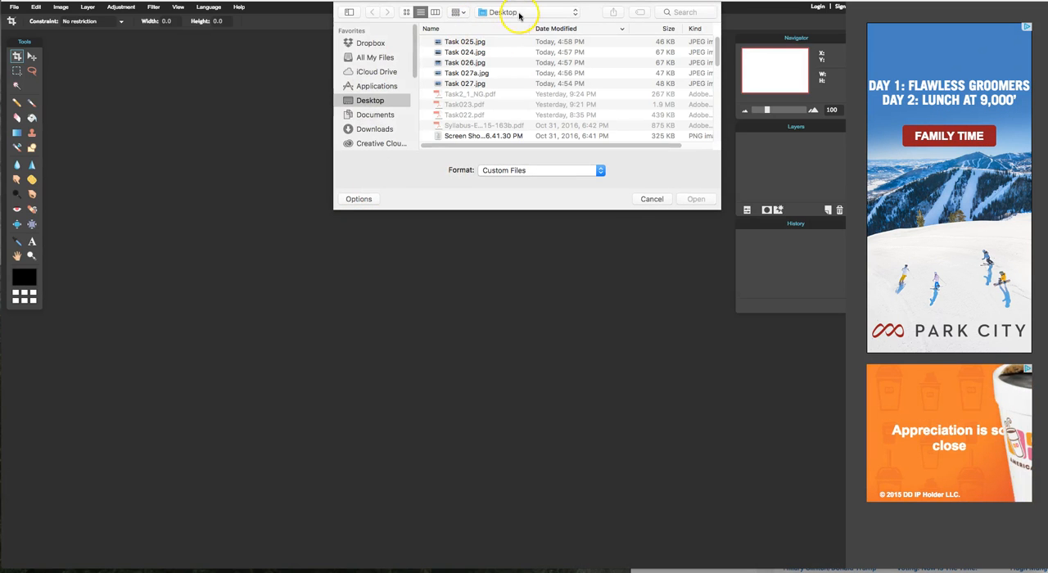
{"action": "left_click", "coordinate": [368, 43]}
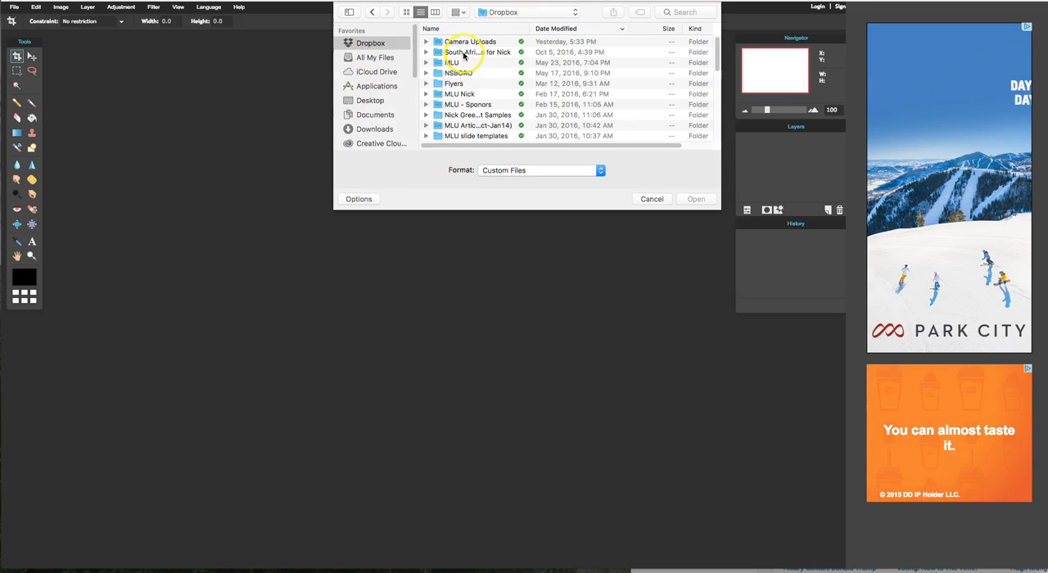
{"action": "scroll", "coordinate": [461, 110], "scroll_direction": "down", "scroll_amount": 4}
{"action": "scroll", "coordinate": [461, 104], "scroll_direction": "up", "scroll_amount": 4}
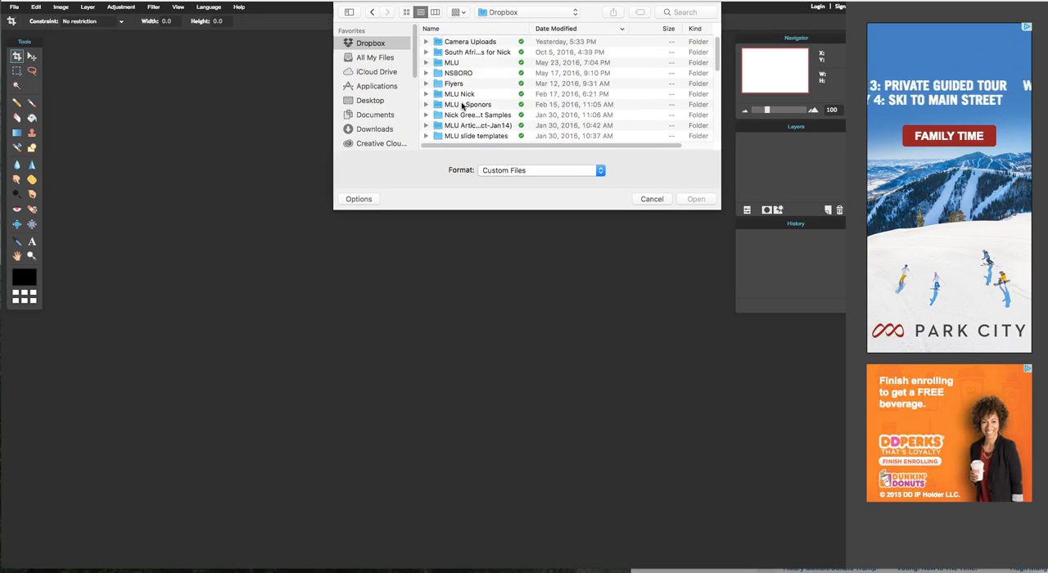
{"action": "scroll", "coordinate": [465, 92], "scroll_direction": "down", "scroll_amount": 2}
{"action": "scroll", "coordinate": [463, 82], "scroll_direction": "up", "scroll_amount": 2}
{"action": "double_click", "coordinate": [460, 38]}
{"action": "scroll", "coordinate": [469, 99], "scroll_direction": "down", "scroll_amount": 2}
{"action": "scroll", "coordinate": [469, 99], "scroll_direction": "down", "scroll_amount": 15}
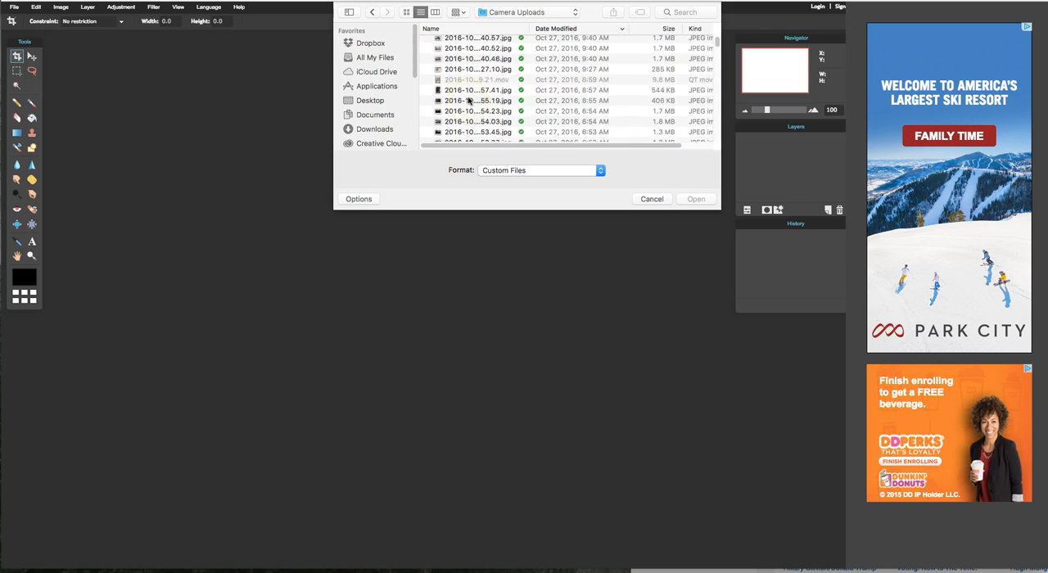
{"action": "scroll", "coordinate": [468, 99], "scroll_direction": "up", "scroll_amount": 12}
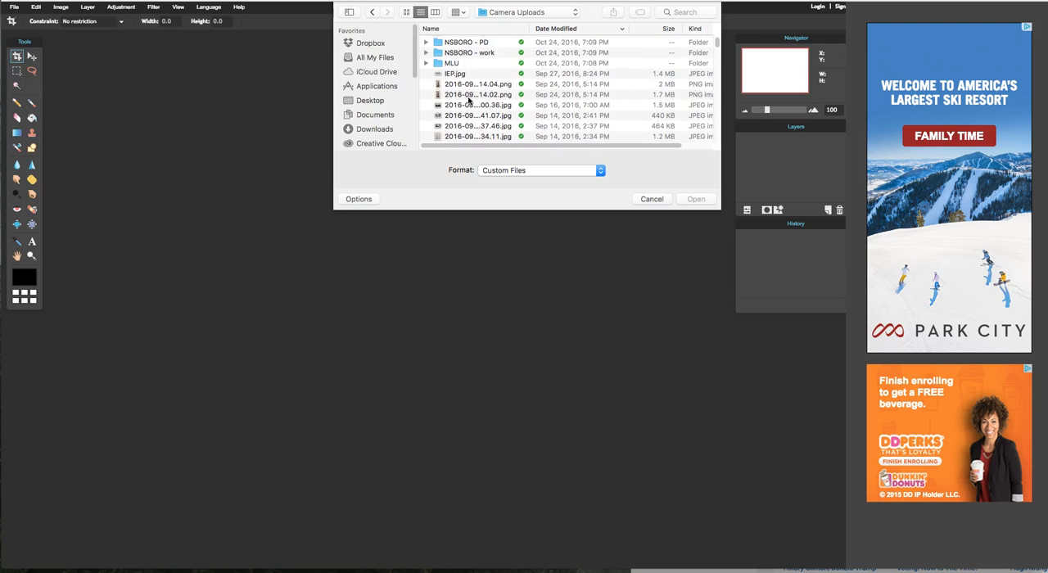
{"action": "left_click", "coordinate": [461, 48]}
{"action": "double_click", "coordinate": [461, 48]}
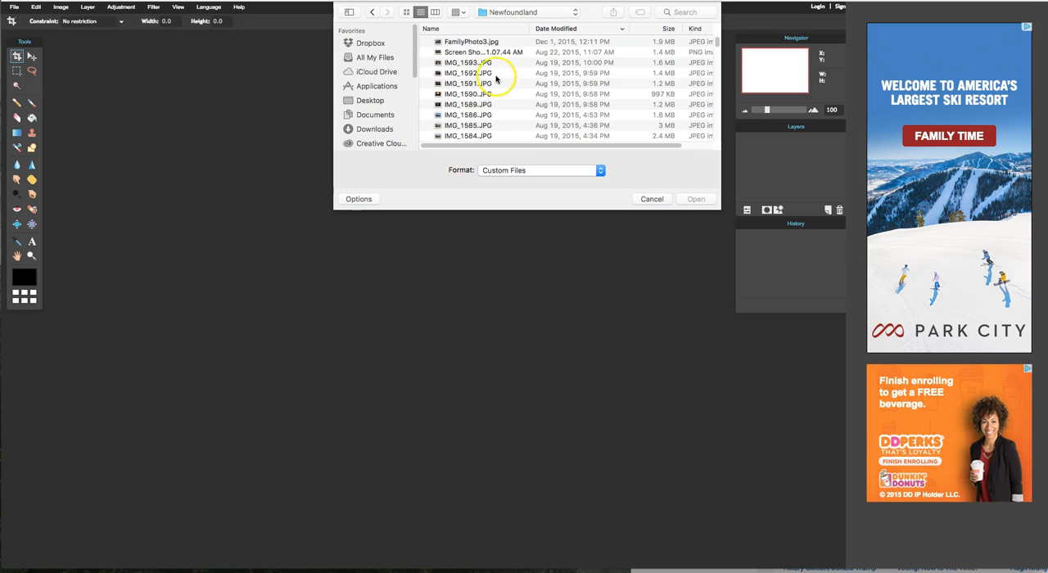
Step: Preview the boat photo IMG_1586.JPG and open it in the editor
{"action": "double_click", "coordinate": [459, 119]}
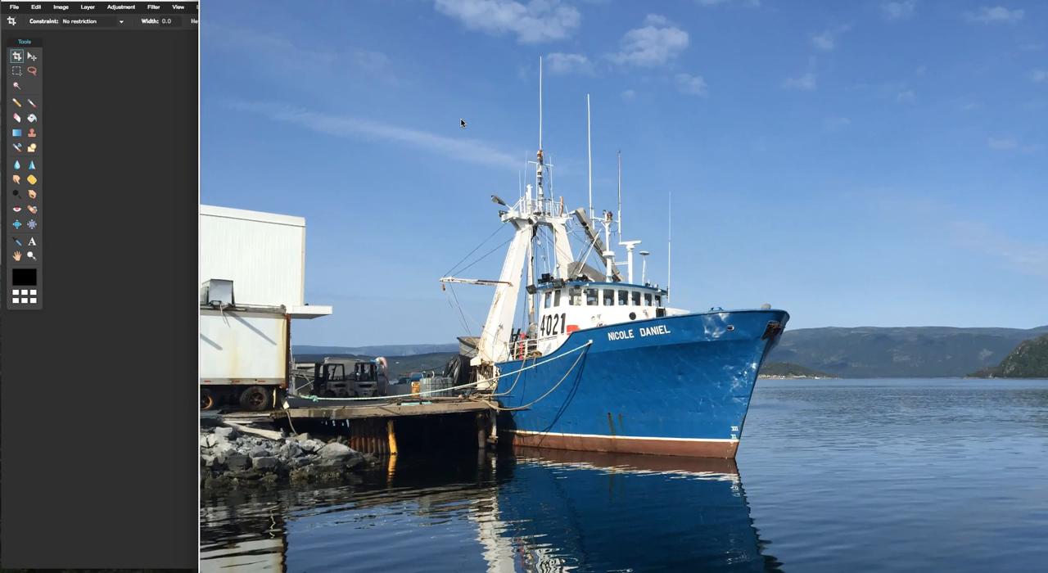
{"action": "key", "text": "space"}
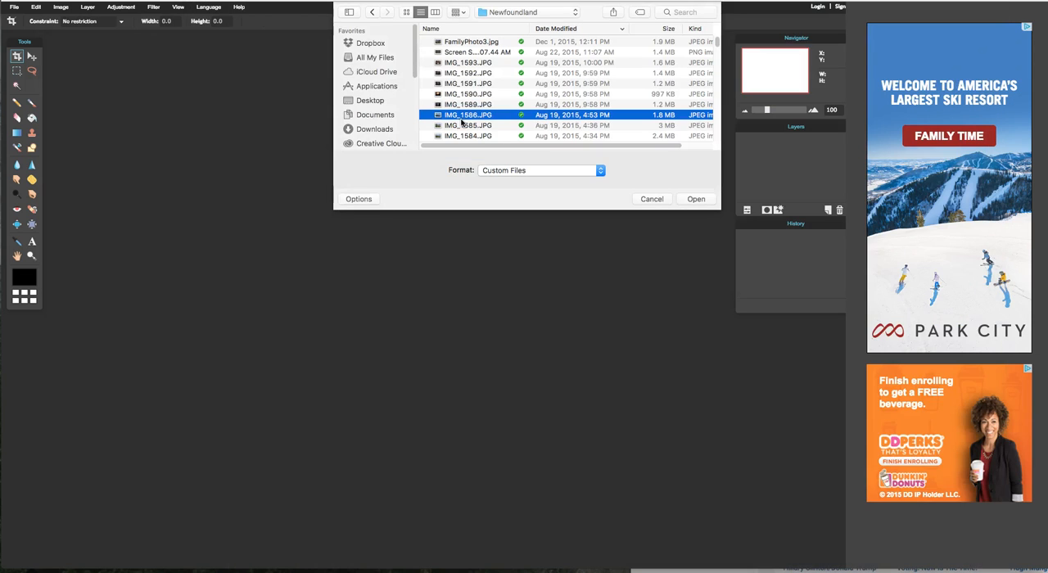
{"action": "left_click", "coordinate": [697, 199]}
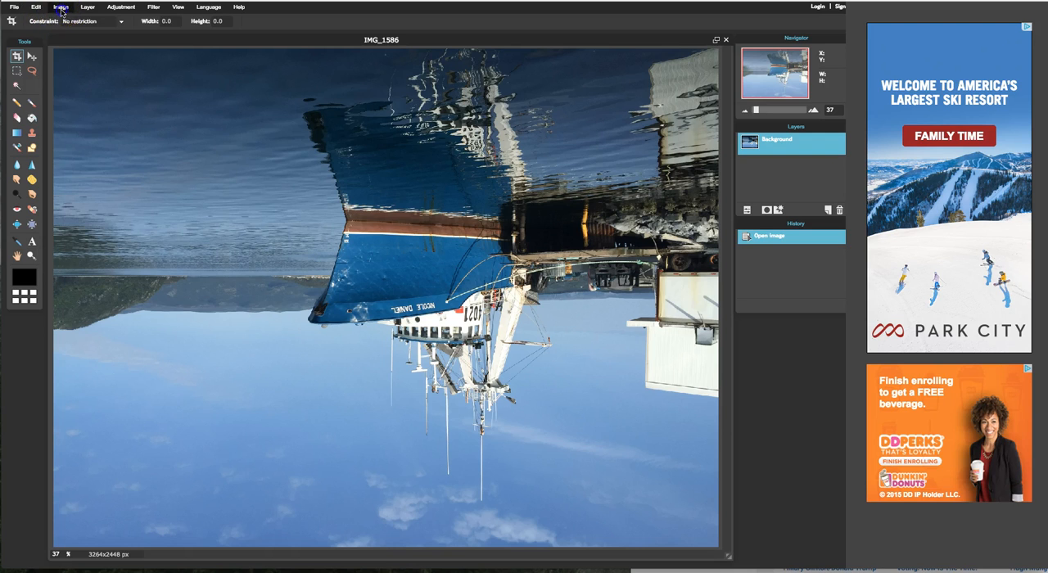
Step: Resize the boat image to 800 by 600 pixels with constrained proportions
{"action": "left_click", "coordinate": [60, 8]}
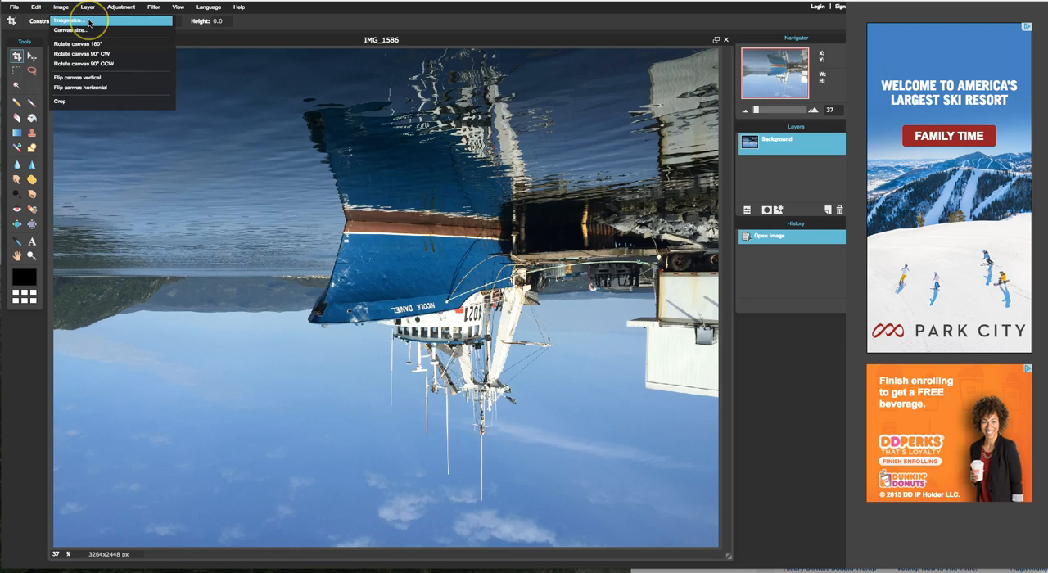
{"action": "left_click", "coordinate": [79, 22]}
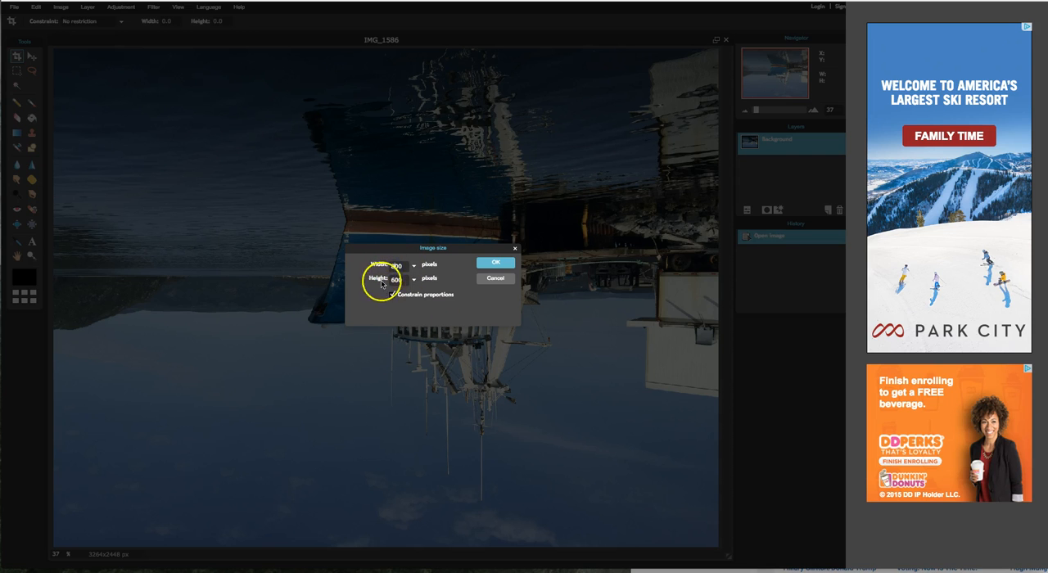
{"action": "left_click", "coordinate": [492, 266]}
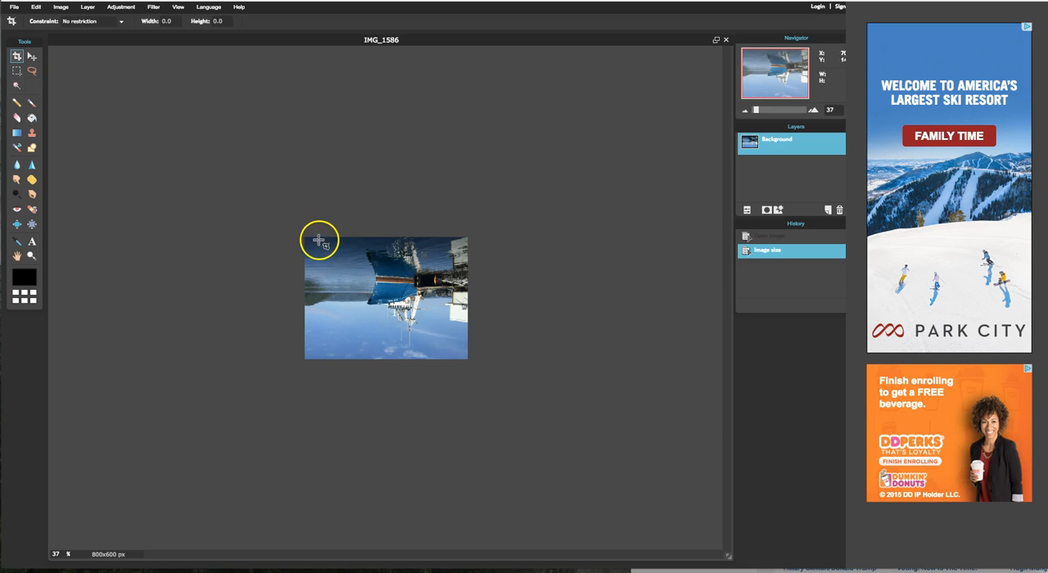
Step: Save the resized image to the Desktop as a JPEG named Task 024 at quality 80, replacing the existing file
{"action": "left_click", "coordinate": [16, 7]}
{"action": "left_click", "coordinate": [33, 65]}
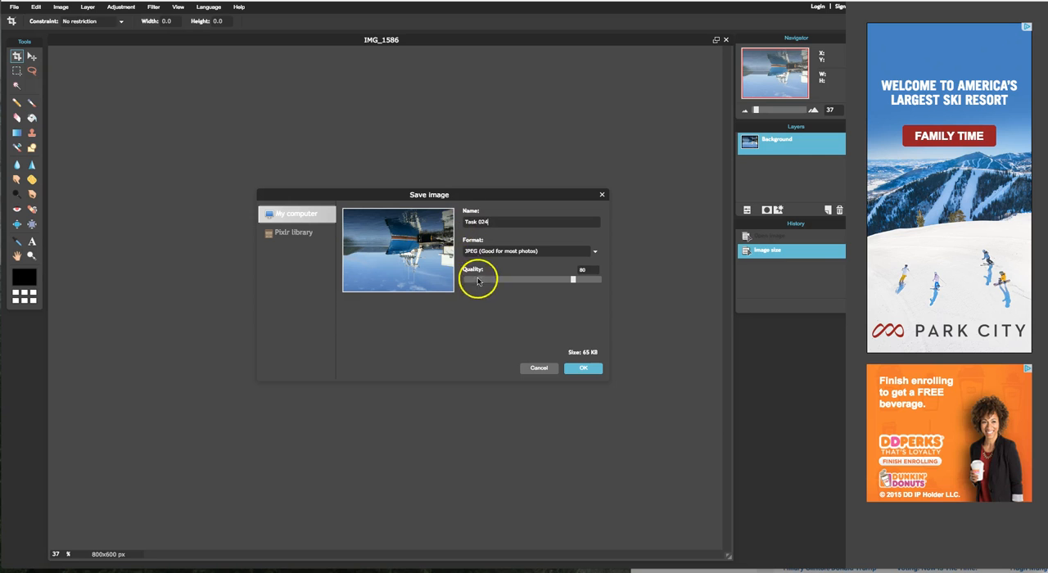
{"action": "left_click", "coordinate": [585, 370]}
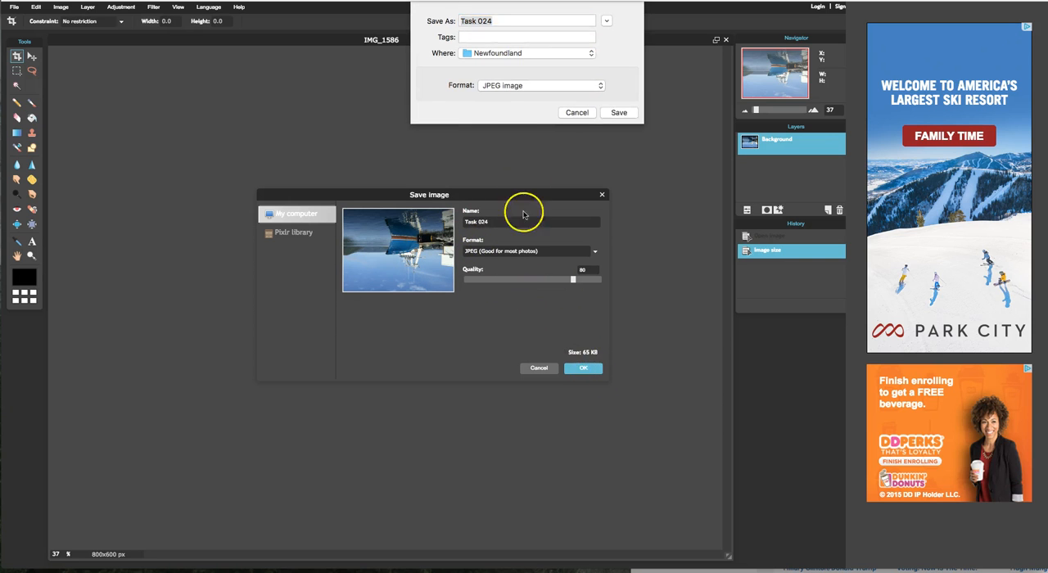
{"action": "left_click", "coordinate": [501, 53]}
{"action": "left_click", "coordinate": [489, 142]}
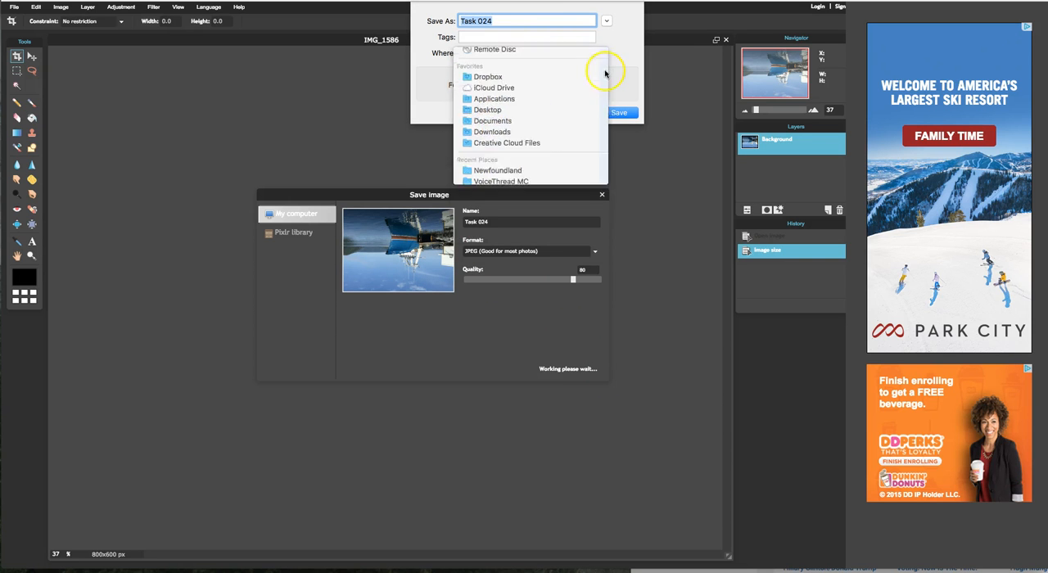
{"action": "left_click", "coordinate": [616, 115]}
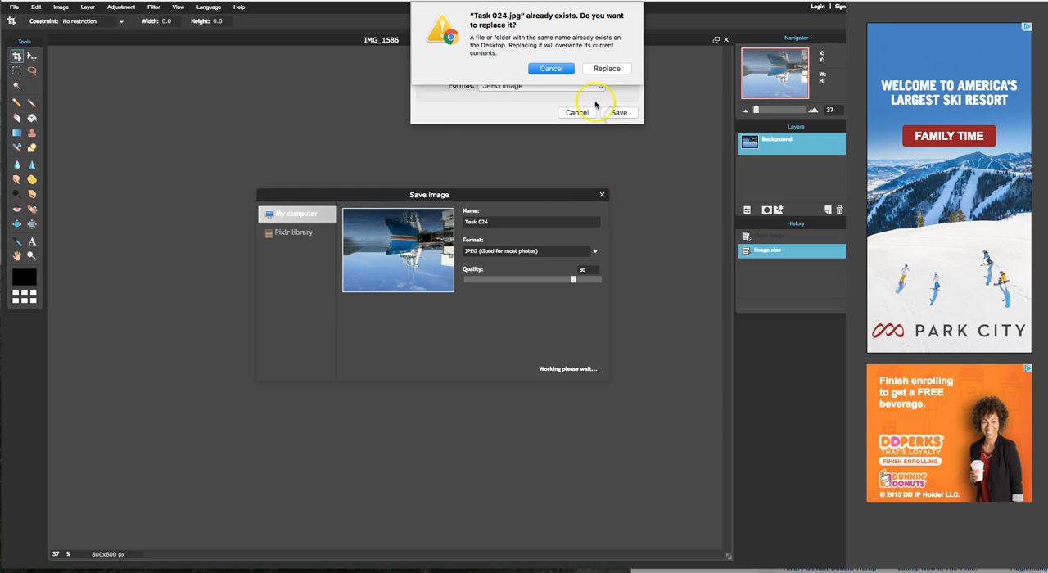
{"action": "left_click", "coordinate": [605, 71]}
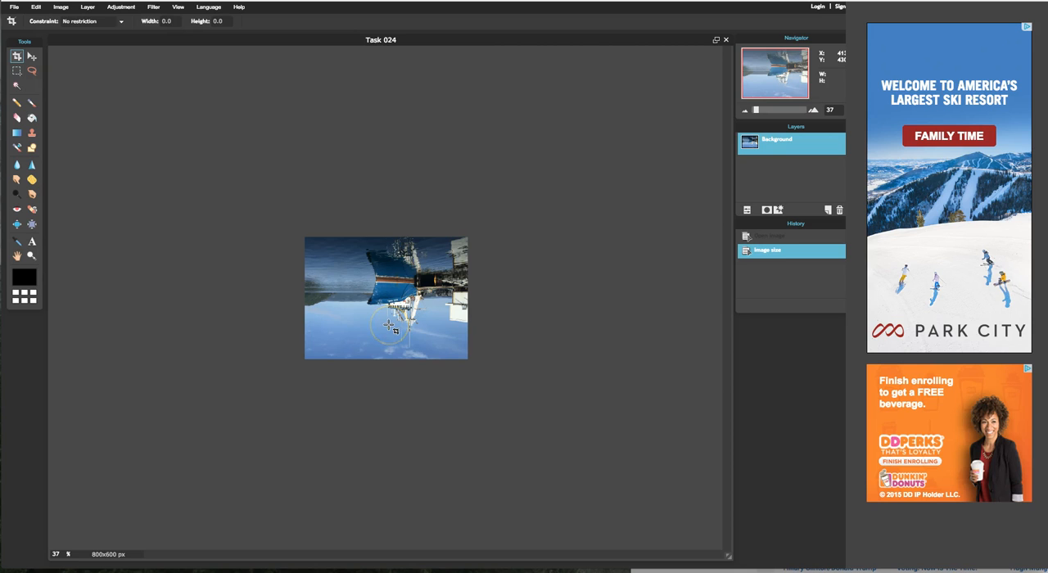
Step: Examine the resized boat image with the Zoom tool, enlarging it and then viewing it at 100%
{"action": "left_click", "coordinate": [32, 257]}
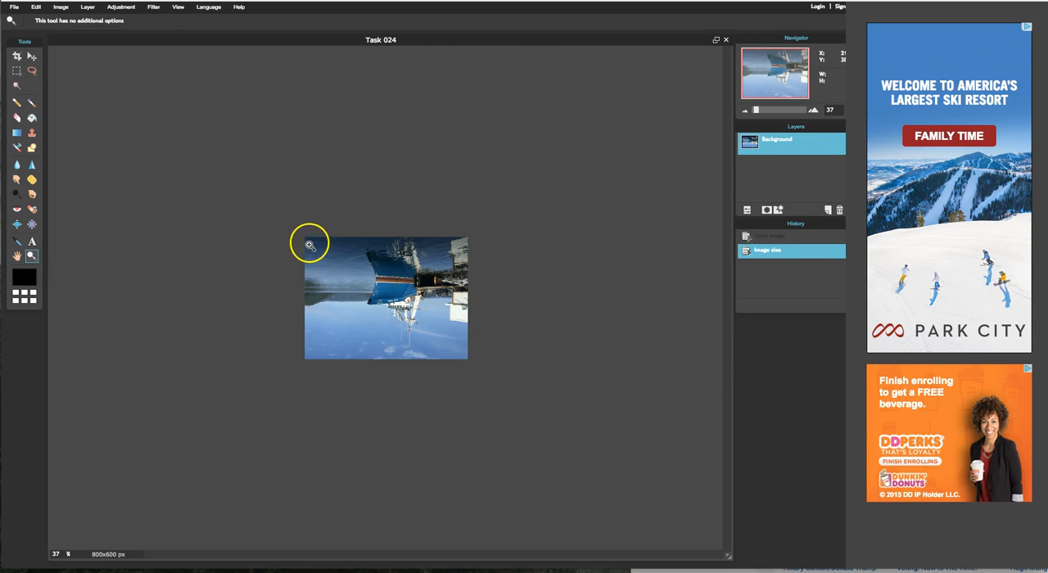
{"action": "left_click", "coordinate": [398, 281]}
{"action": "left_click", "coordinate": [397, 289]}
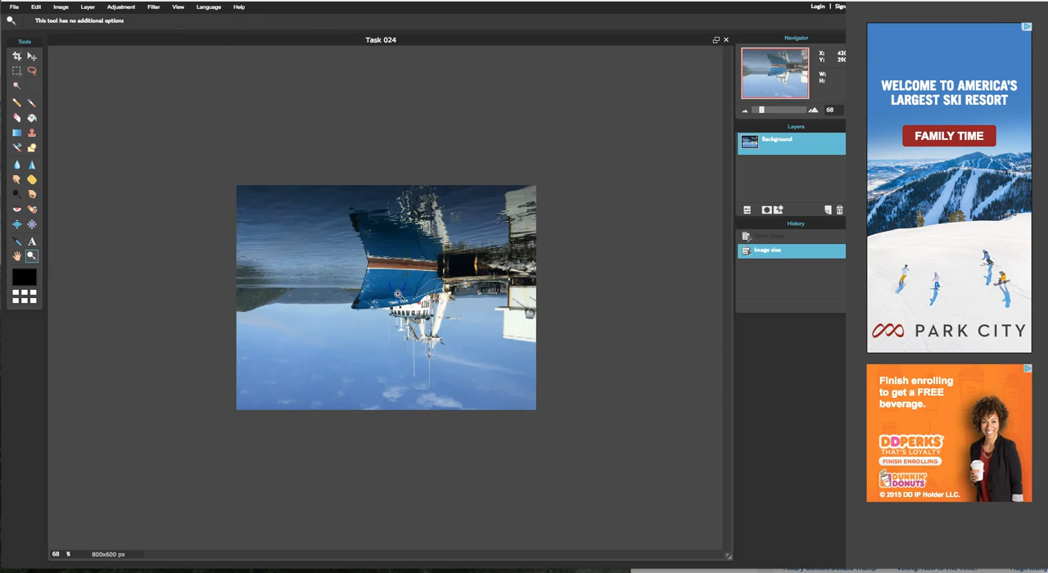
{"action": "left_click", "coordinate": [404, 308]}
{"action": "left_click", "coordinate": [402, 308]}
{"action": "left_click", "coordinate": [402, 307]}
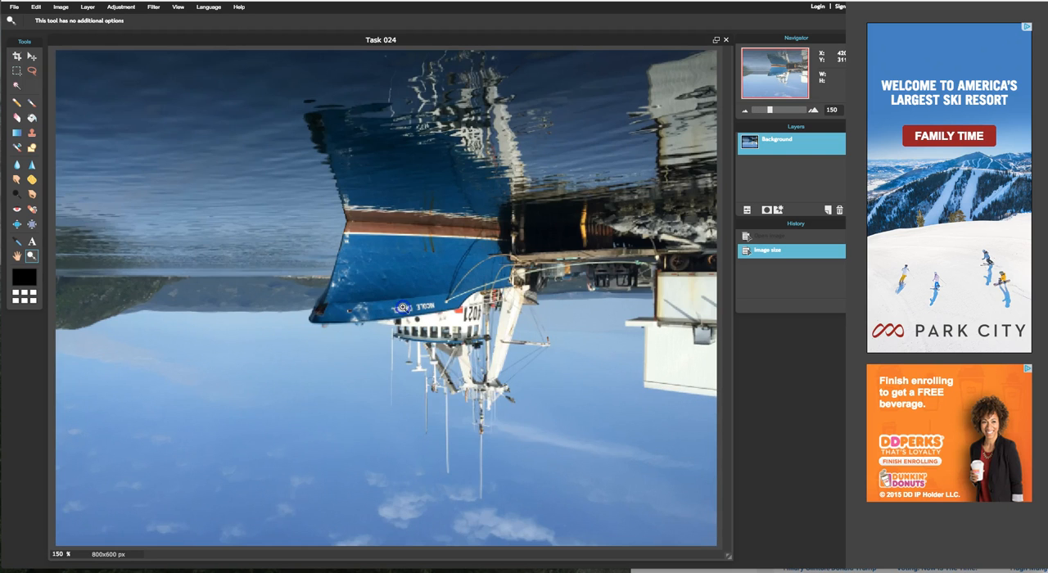
{"action": "right_click", "coordinate": [402, 307]}
{"action": "left_click", "coordinate": [440, 327]}
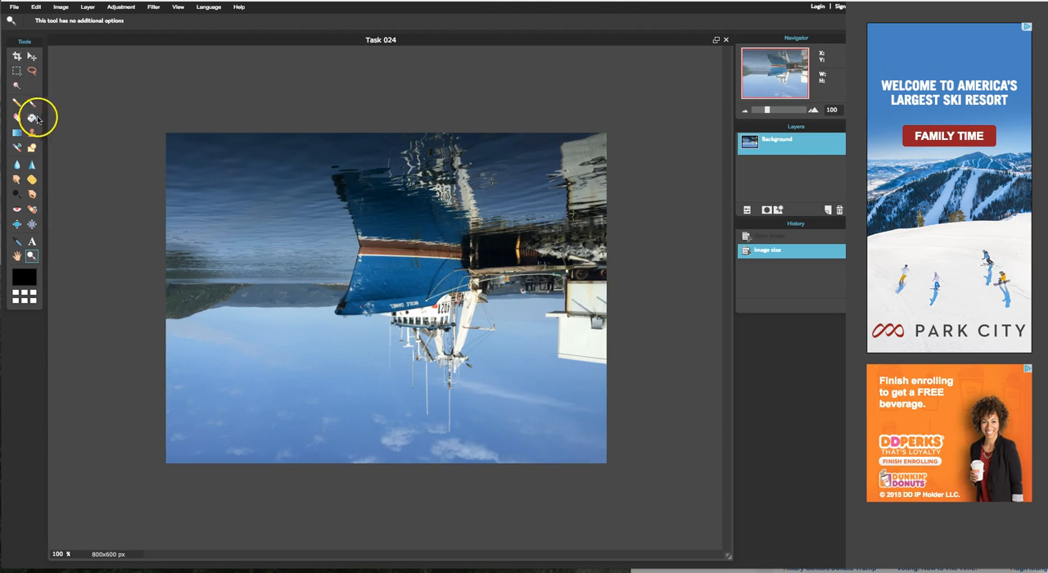
Step: Rotate the canvas of the upside-down boat image by 180°
{"action": "left_click", "coordinate": [32, 57]}
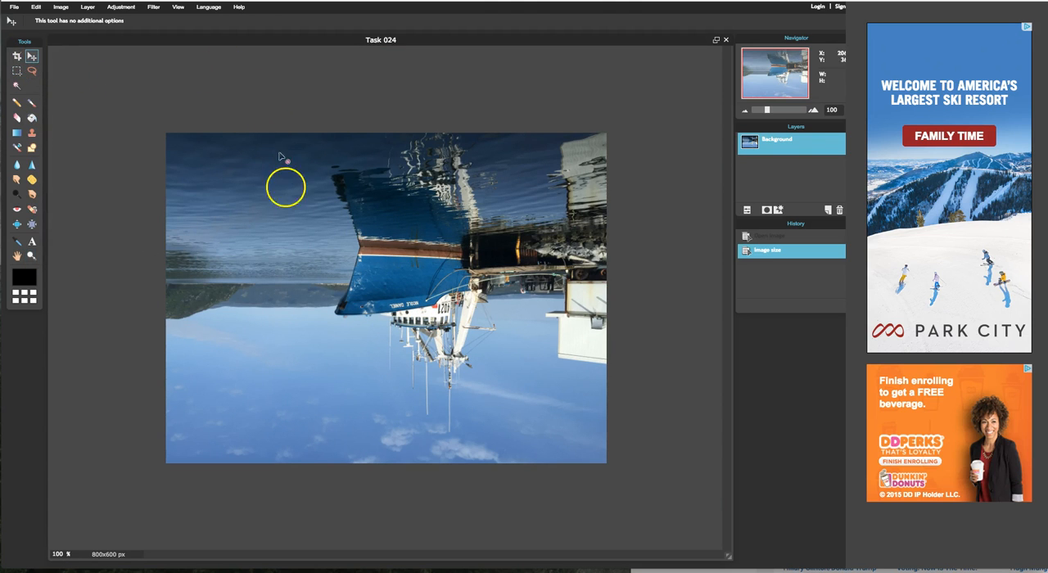
{"action": "left_click", "coordinate": [65, 11]}
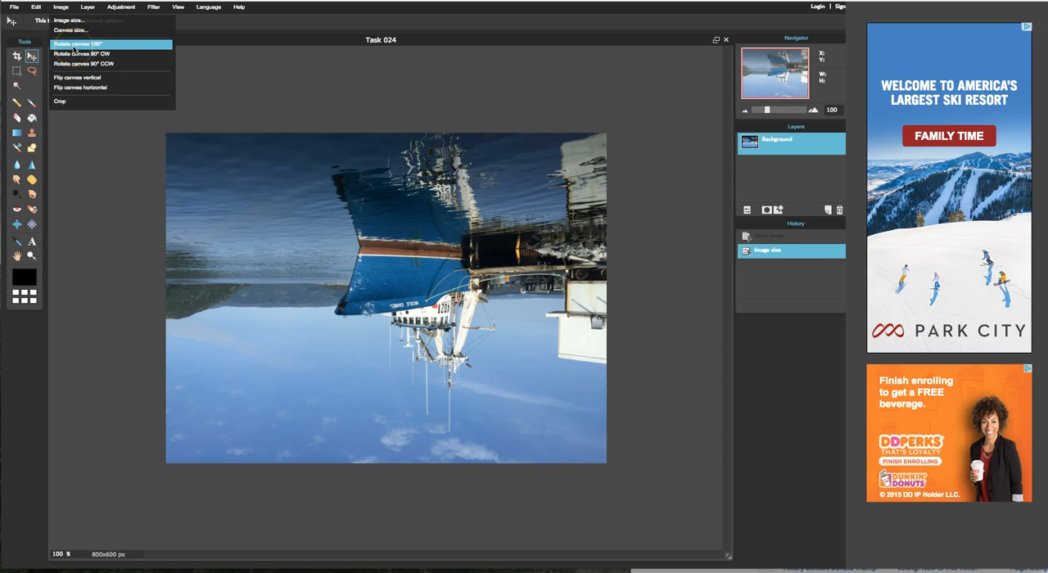
{"action": "left_click", "coordinate": [75, 46]}
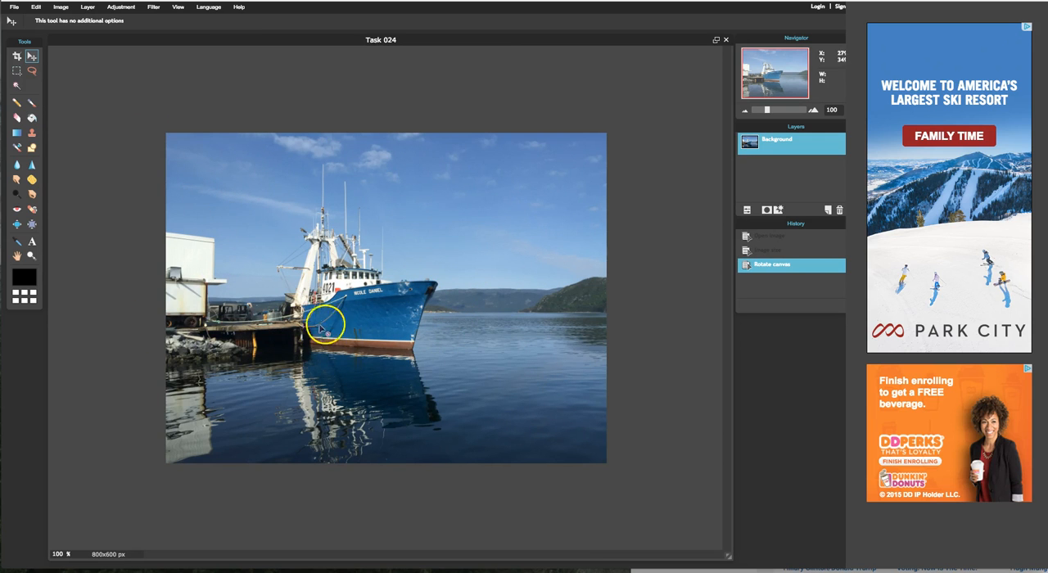
Step: Save the rotated image to the Desktop as a JPEG named Task 026 at quality 80, replacing the existing file
{"action": "left_click", "coordinate": [13, 7]}
{"action": "left_click", "coordinate": [41, 61]}
{"action": "left_click", "coordinate": [496, 222]}
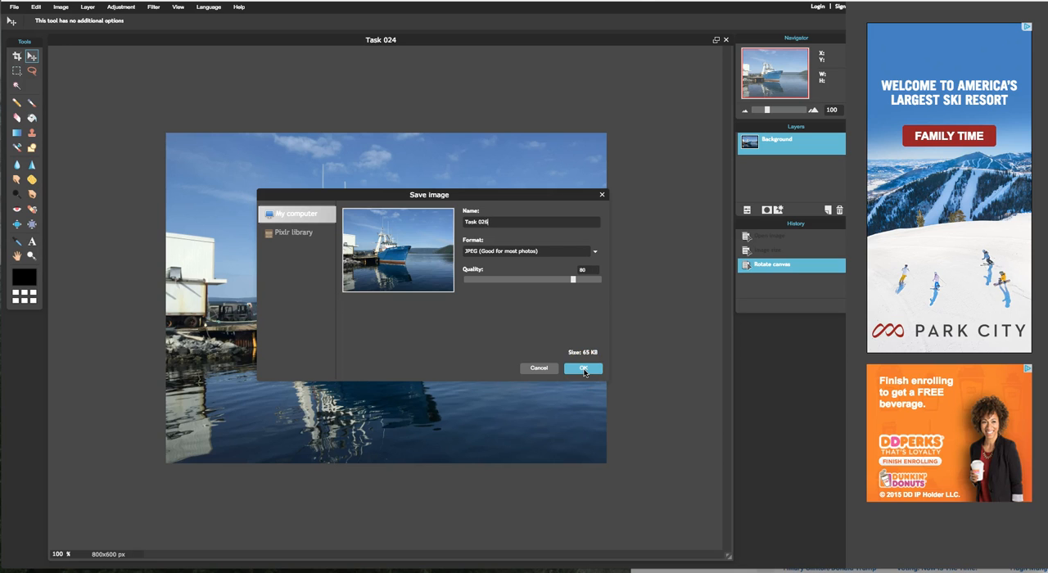
{"action": "left_click", "coordinate": [583, 369]}
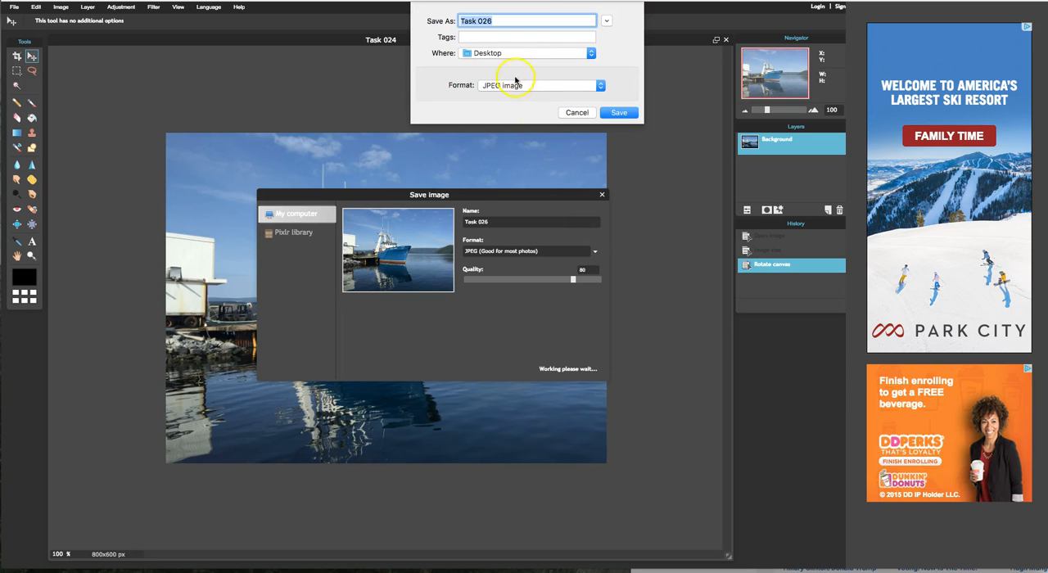
{"action": "left_click", "coordinate": [618, 114]}
{"action": "left_click", "coordinate": [604, 66]}
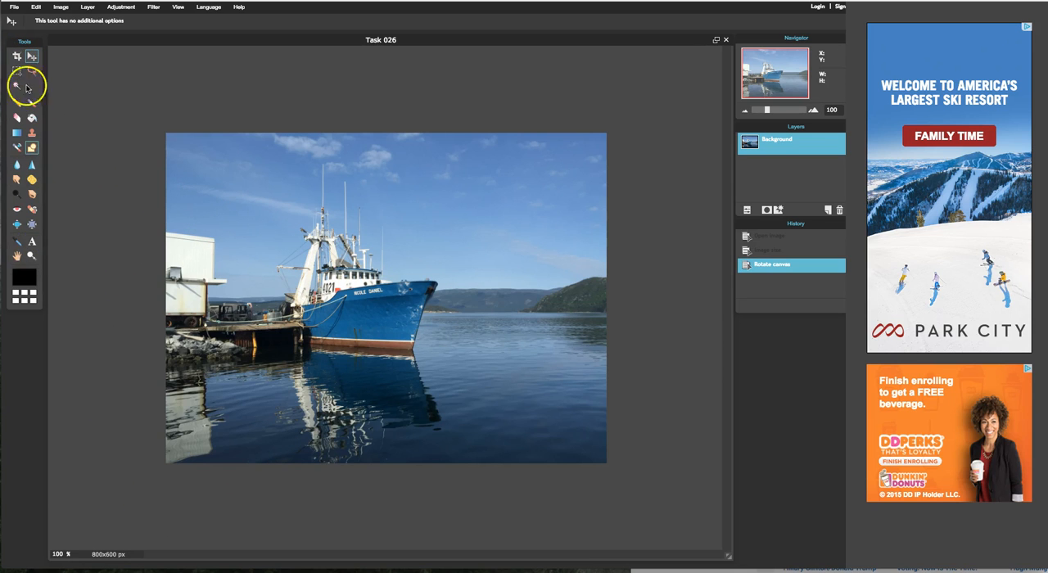
Step: Crop the image with no size restriction to about 676 × 462 px, trimming the building and lower water while keeping the whole boat
{"action": "left_click", "coordinate": [18, 57]}
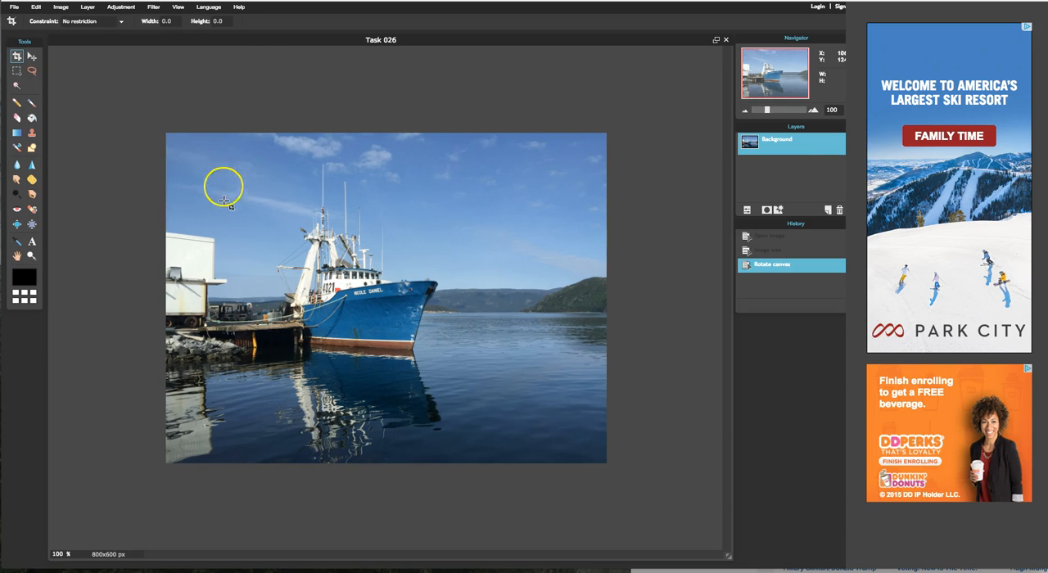
{"action": "left_click_drag", "start_coordinate": [222, 146], "coordinate": [606, 409]}
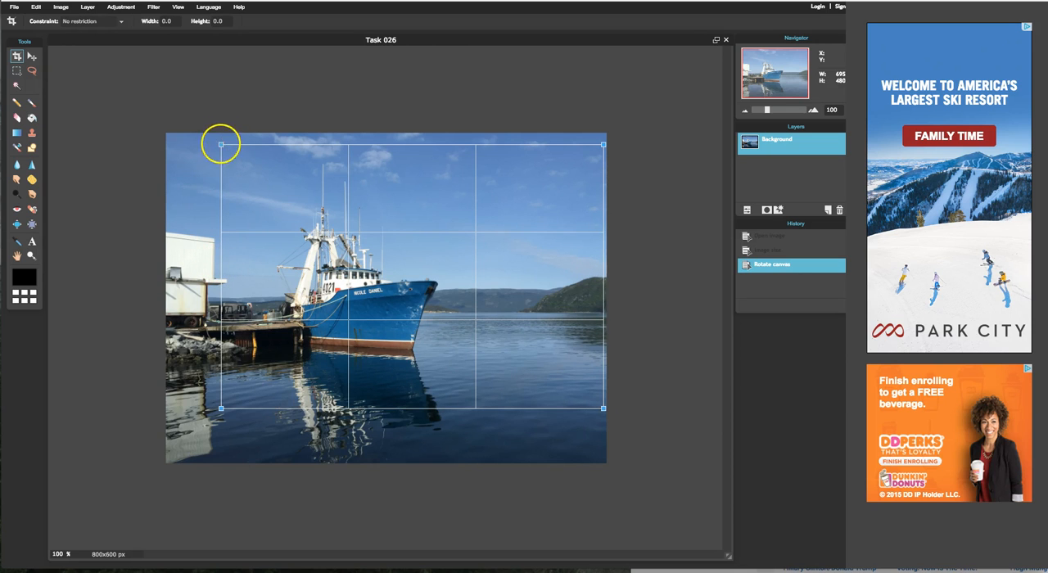
{"action": "left_click_drag", "start_coordinate": [221, 145], "coordinate": [232, 154]}
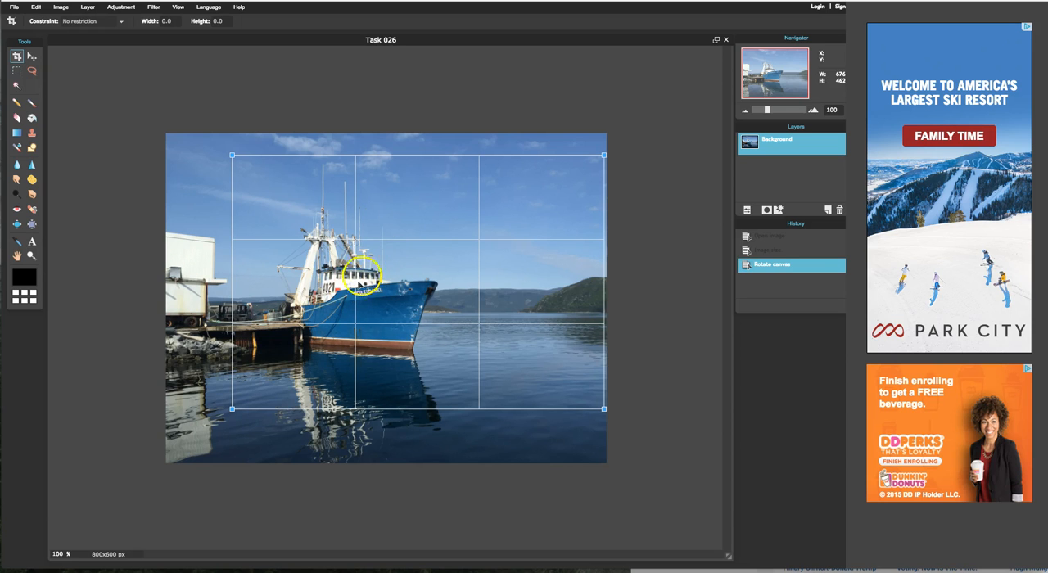
{"action": "left_click_drag", "start_coordinate": [397, 295], "coordinate": [399, 289]}
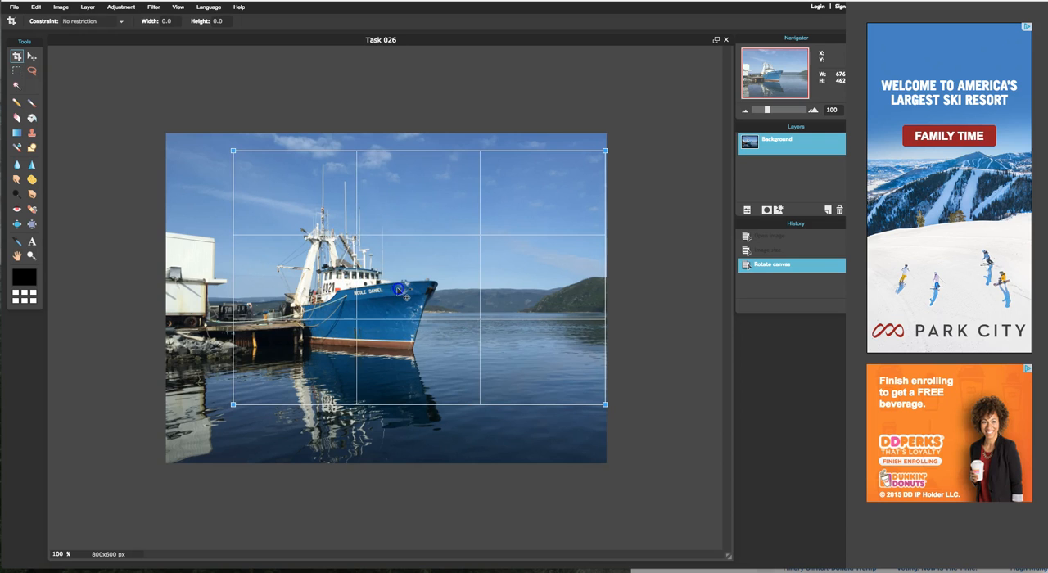
{"action": "left_click", "coordinate": [140, 299]}
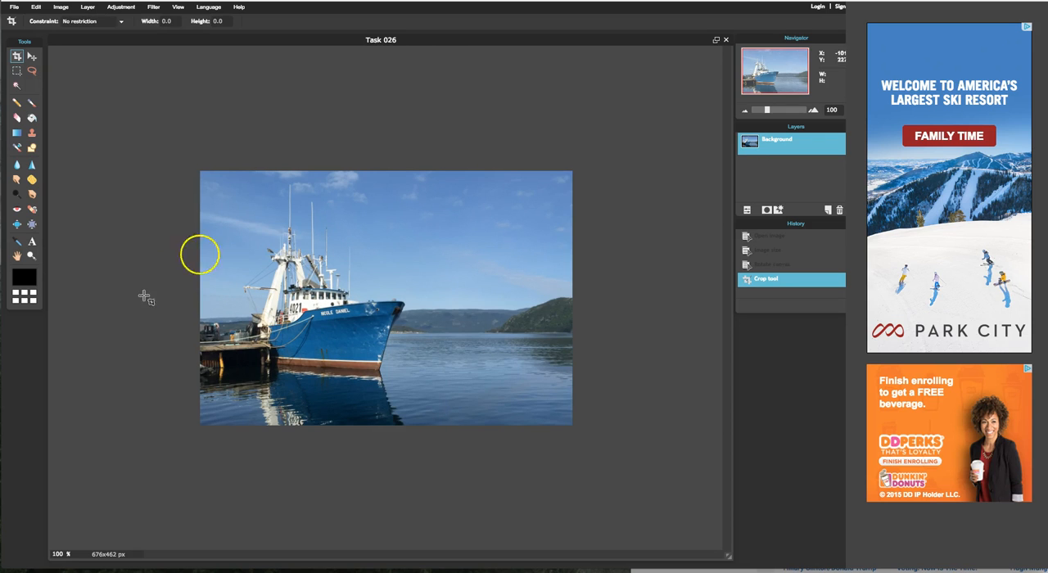
{"action": "left_click", "coordinate": [31, 56]}
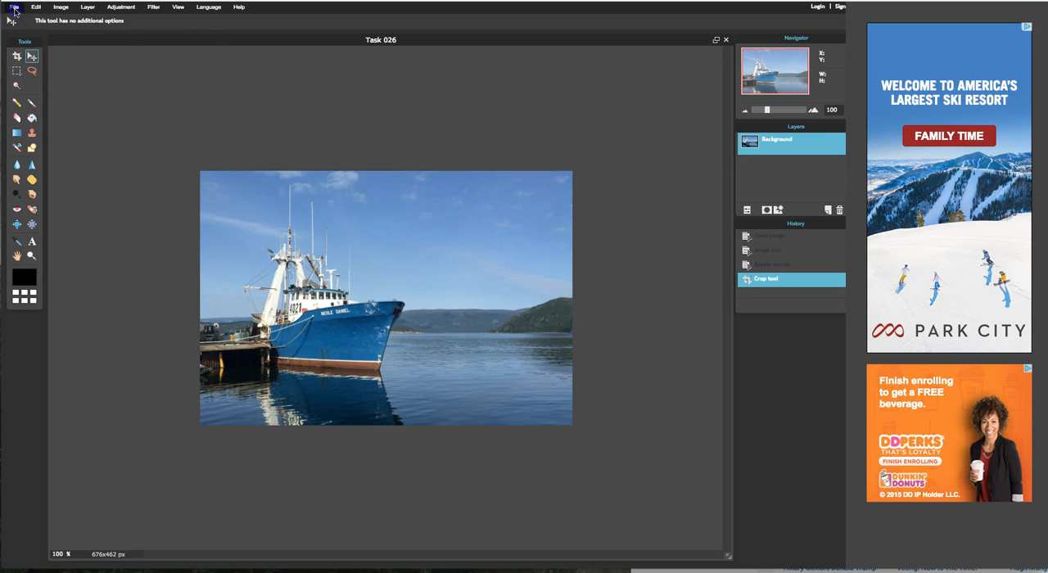
Step: Save the cropped image to the Desktop as a JPEG named Task 025 at quality 80, replacing the existing file
{"action": "left_click", "coordinate": [14, 7]}
{"action": "left_click", "coordinate": [30, 65]}
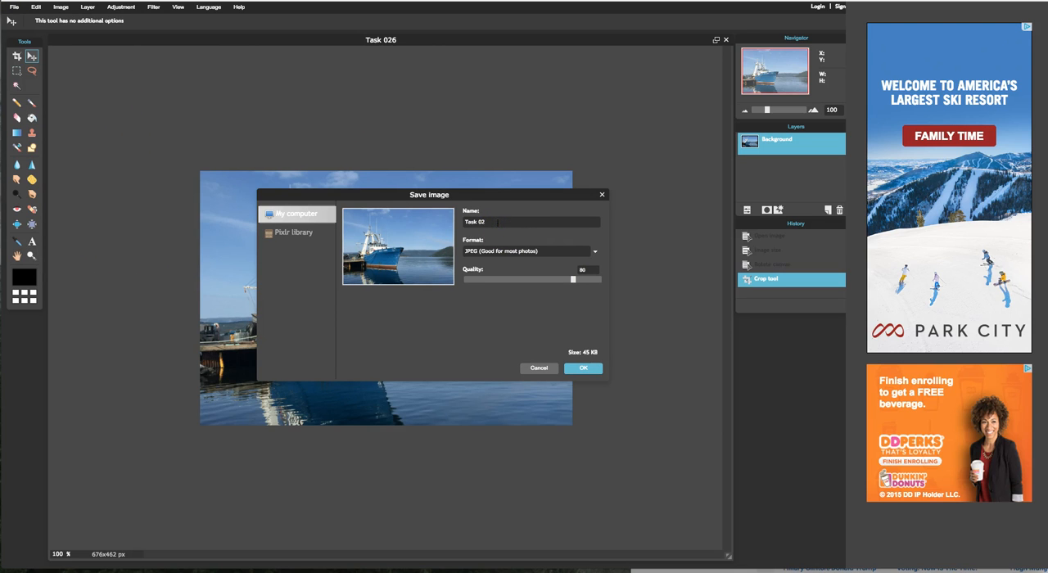
{"action": "left_click", "coordinate": [589, 368]}
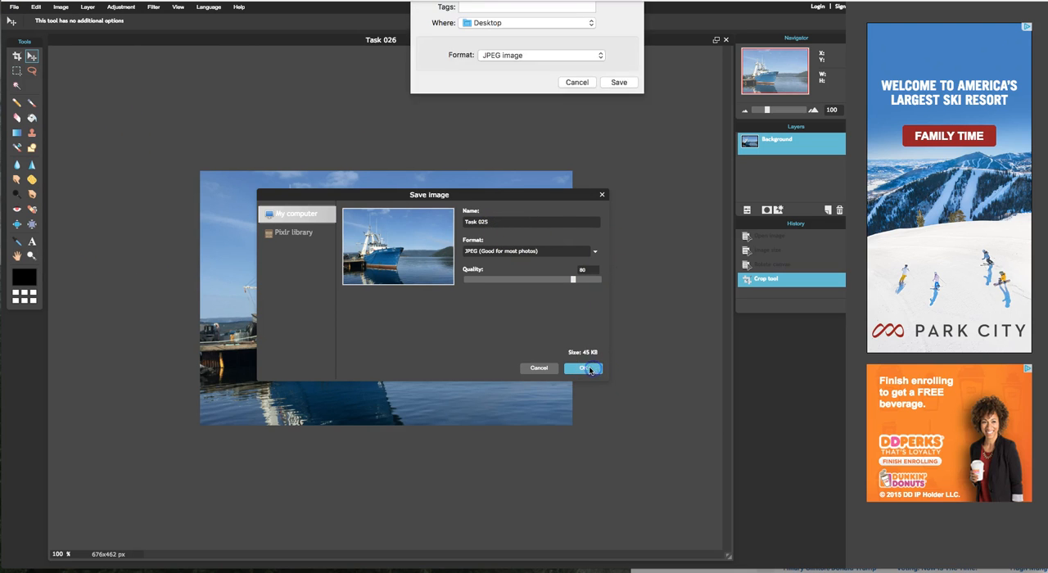
{"action": "left_click", "coordinate": [606, 115]}
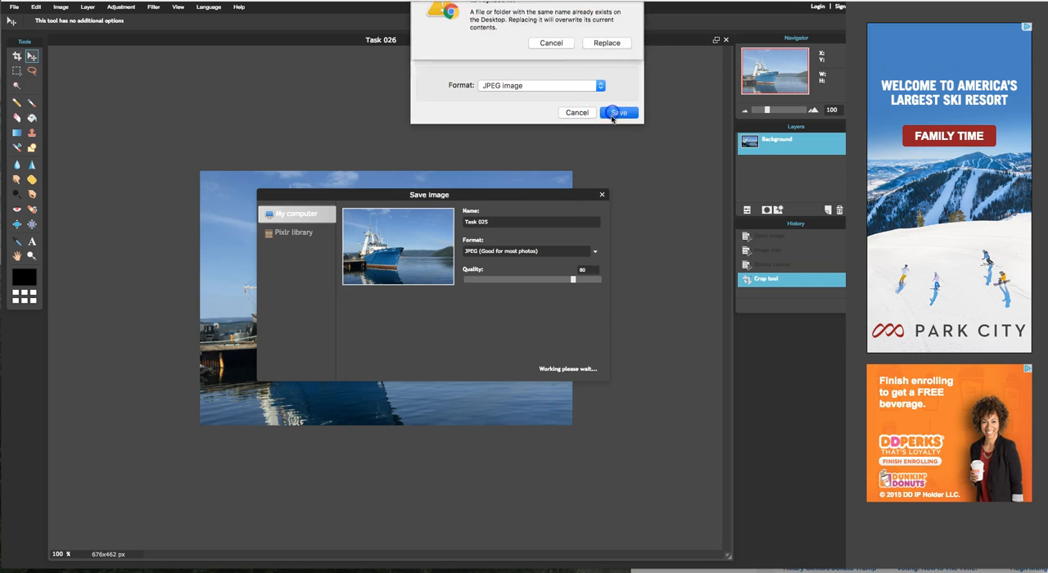
{"action": "left_click", "coordinate": [602, 66]}
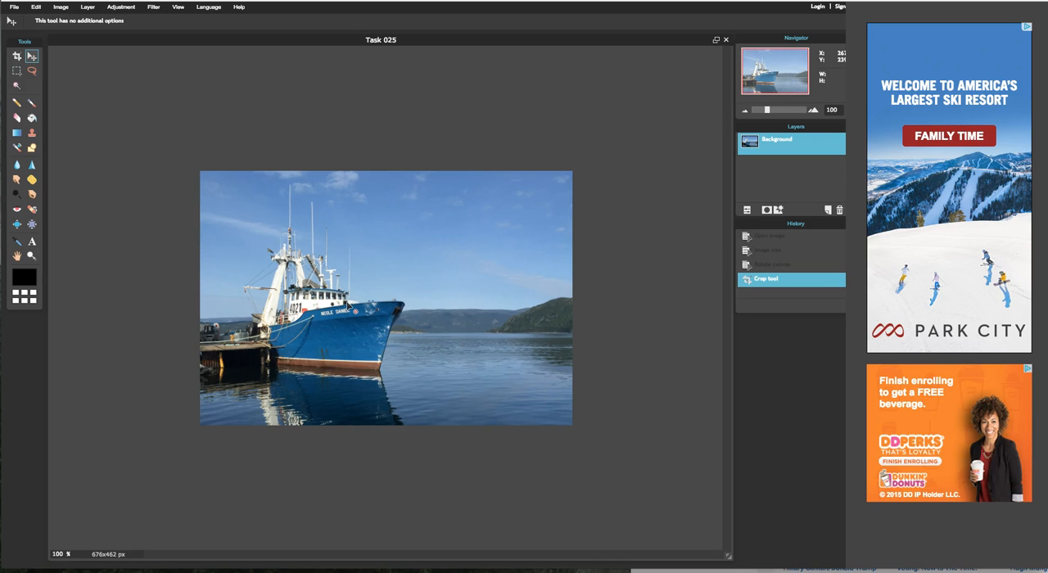
Step: Unlock the Background layer and shift the Layers palette so that the layer's visibility checkbox is accessible
{"action": "left_click", "coordinate": [353, 343]}
{"action": "left_click_drag", "start_coordinate": [767, 130], "coordinate": [749, 129]}
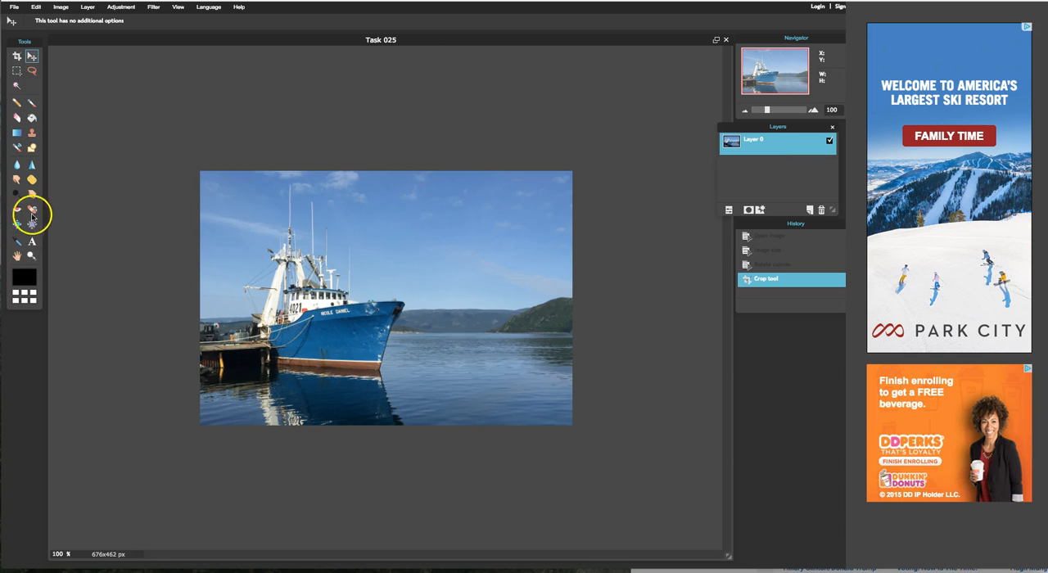
Step: Set the Clone Stamp tool's brush size to 10 for retouching the name lettering on the boat's bow
{"action": "left_click", "coordinate": [31, 256]}
{"action": "left_click_drag", "start_coordinate": [240, 256], "coordinate": [436, 365]}
{"action": "left_click_drag", "start_coordinate": [106, 271], "coordinate": [543, 519]}
{"action": "left_click_drag", "start_coordinate": [210, 257], "coordinate": [374, 386]}
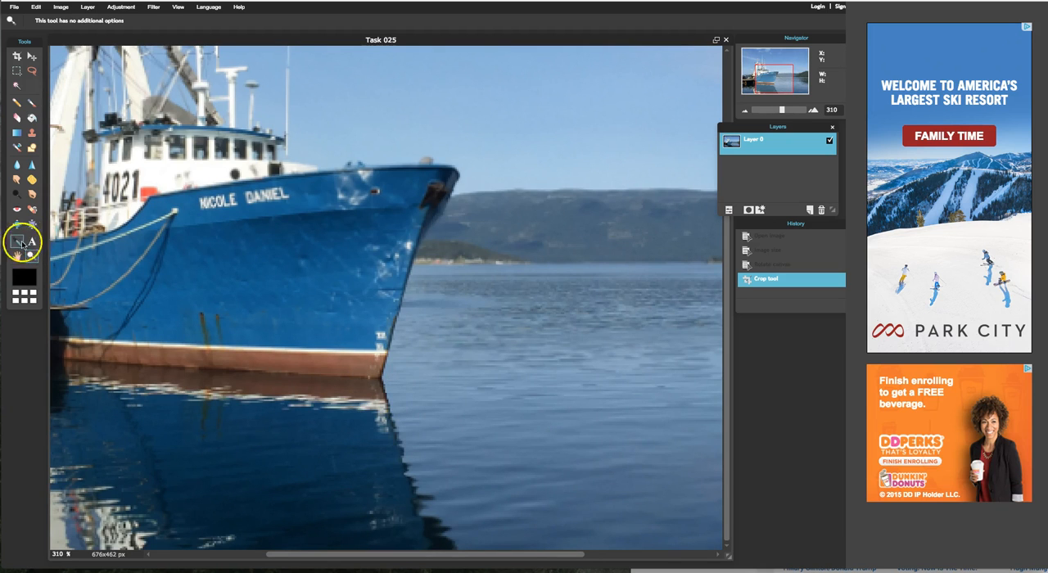
{"action": "left_click_drag", "start_coordinate": [479, 554], "coordinate": [448, 554]}
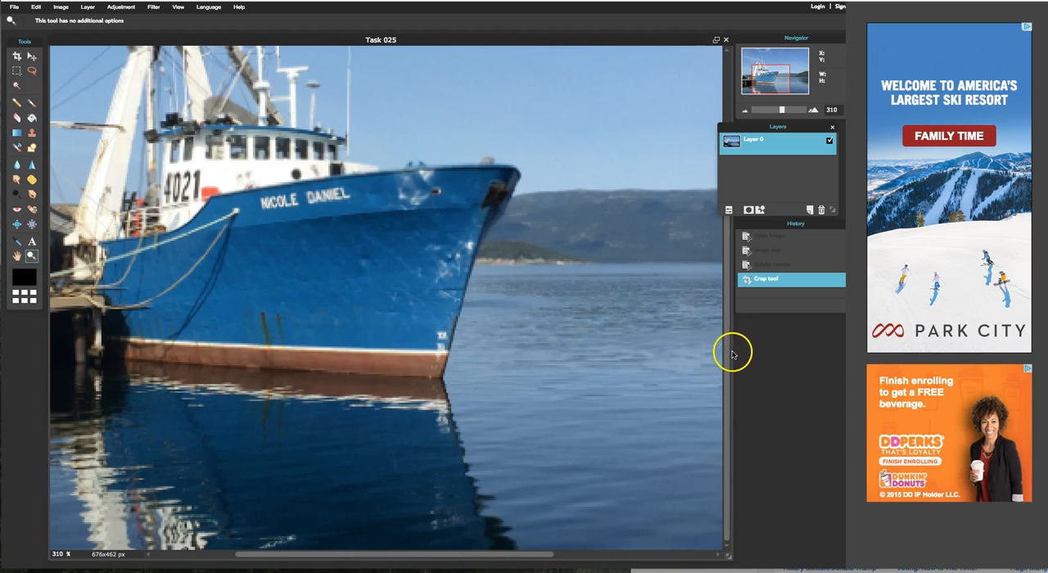
{"action": "left_click_drag", "start_coordinate": [728, 355], "coordinate": [719, 307]}
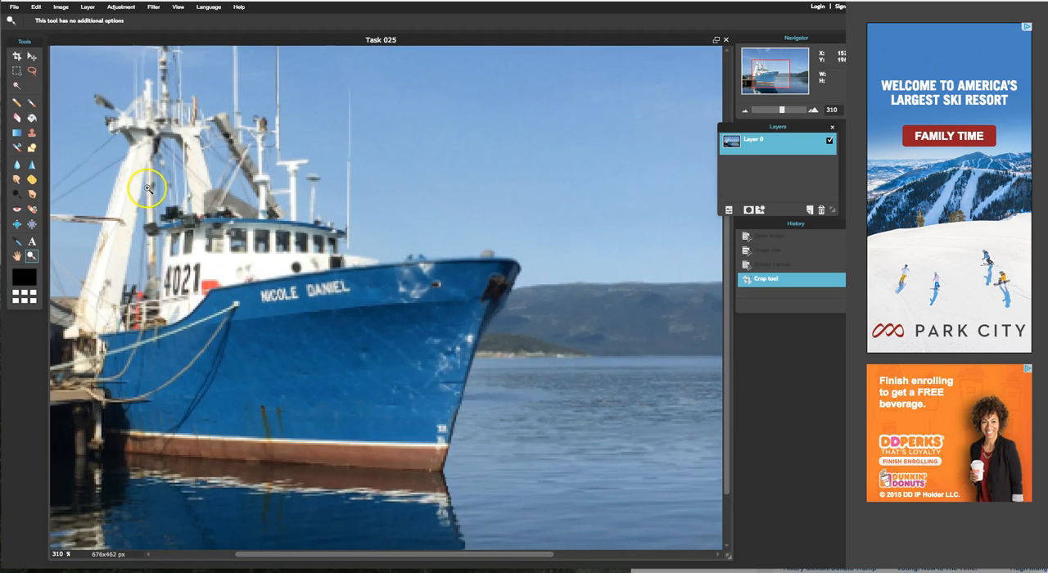
{"action": "left_click", "coordinate": [32, 134]}
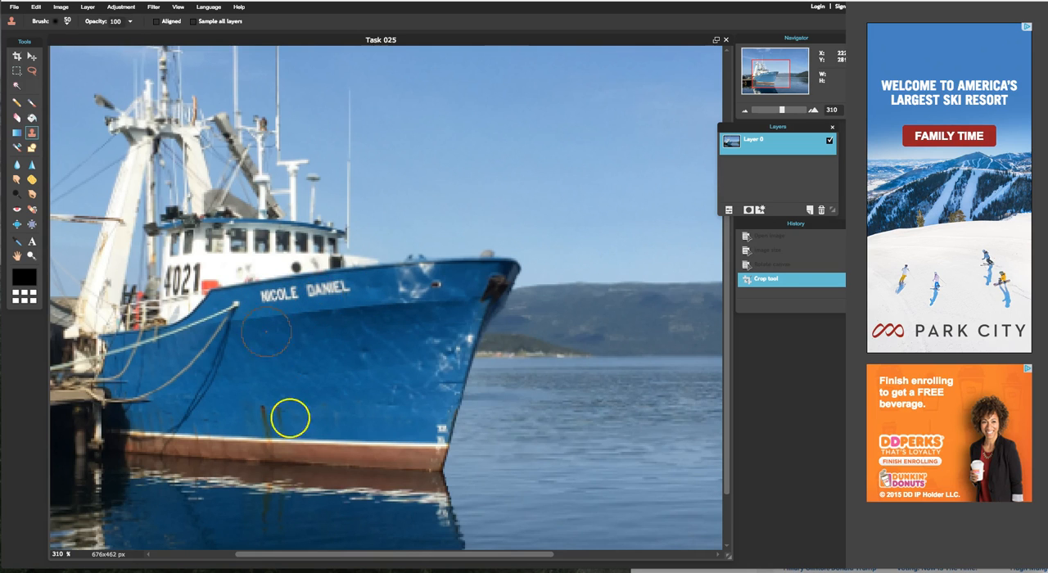
{"action": "right_click", "coordinate": [341, 415]}
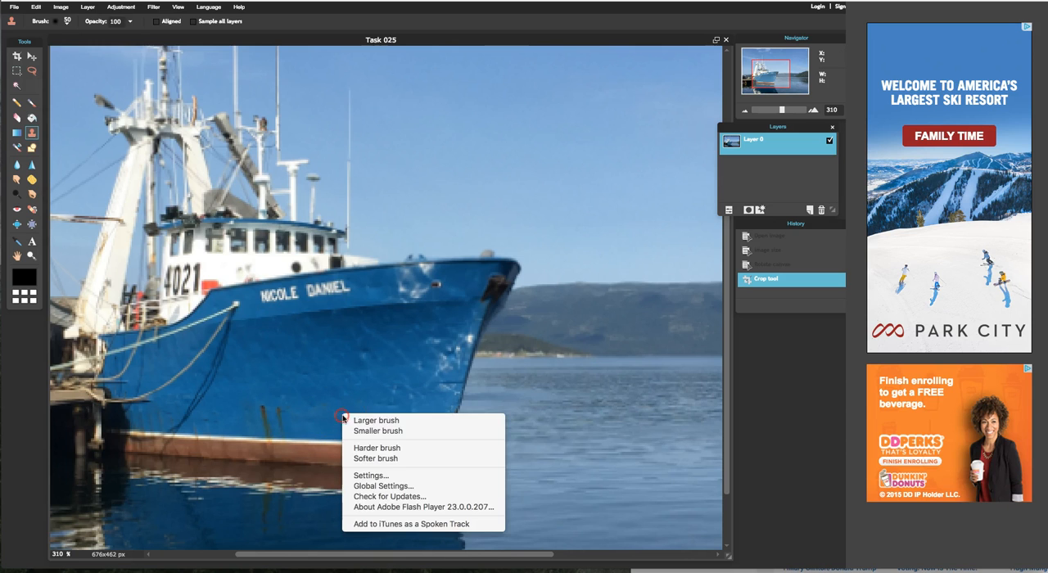
{"action": "left_click", "coordinate": [375, 430]}
{"action": "right_click", "coordinate": [341, 418]}
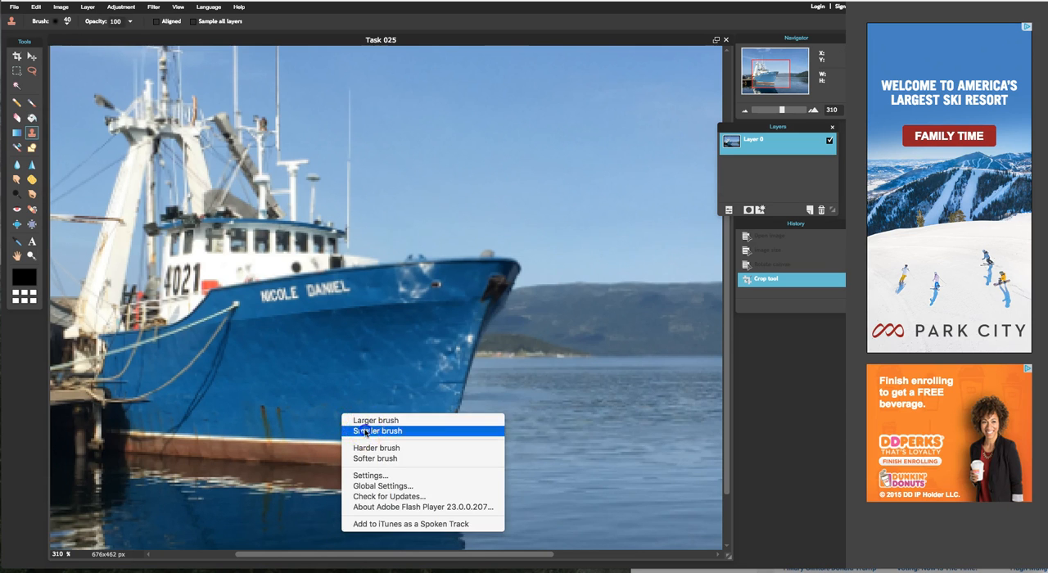
{"action": "left_click", "coordinate": [375, 429]}
{"action": "right_click", "coordinate": [351, 405]}
{"action": "left_click", "coordinate": [383, 423]}
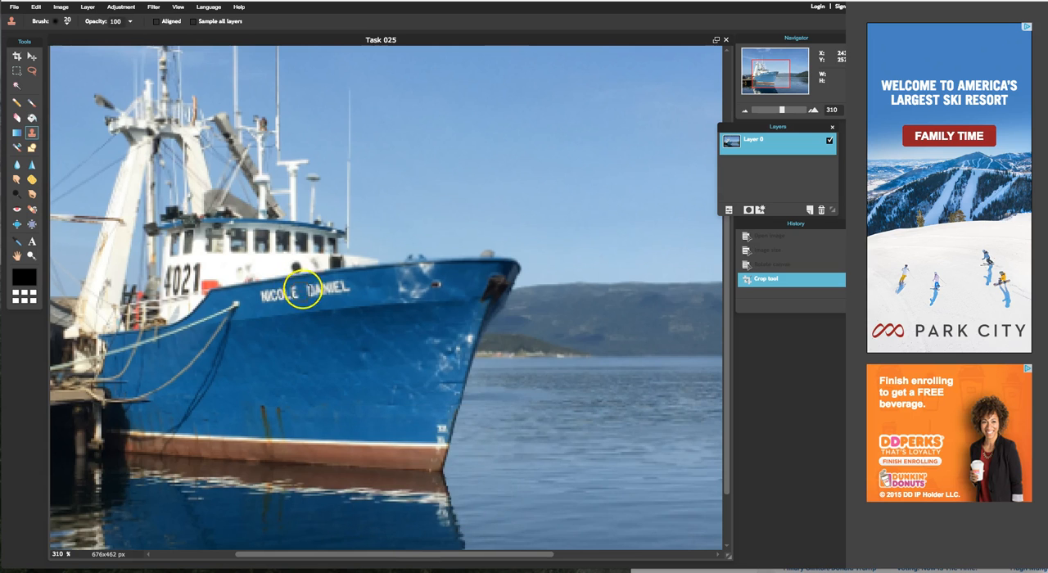
{"action": "right_click", "coordinate": [350, 408]}
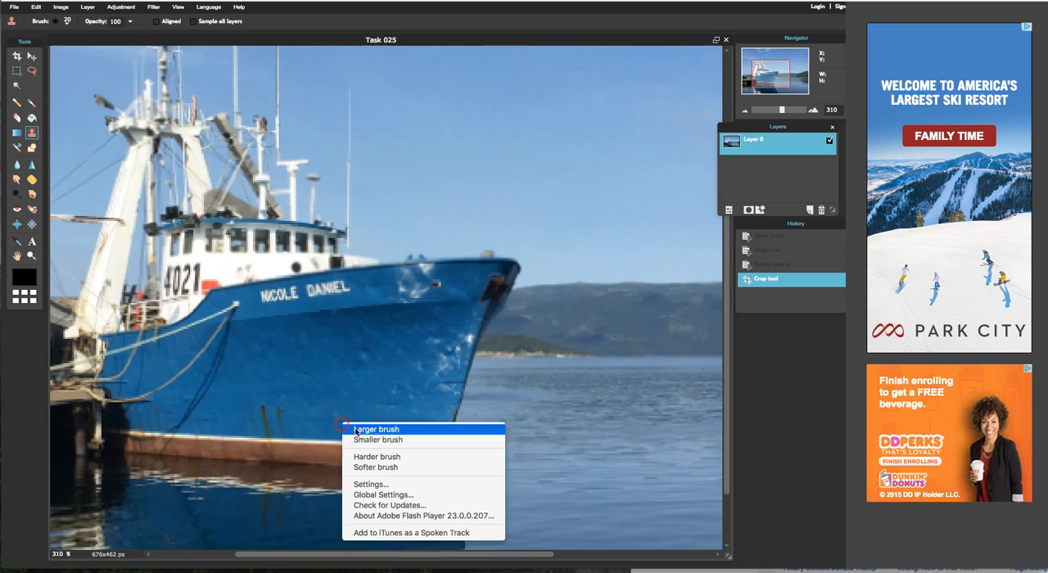
{"action": "left_click", "coordinate": [377, 434]}
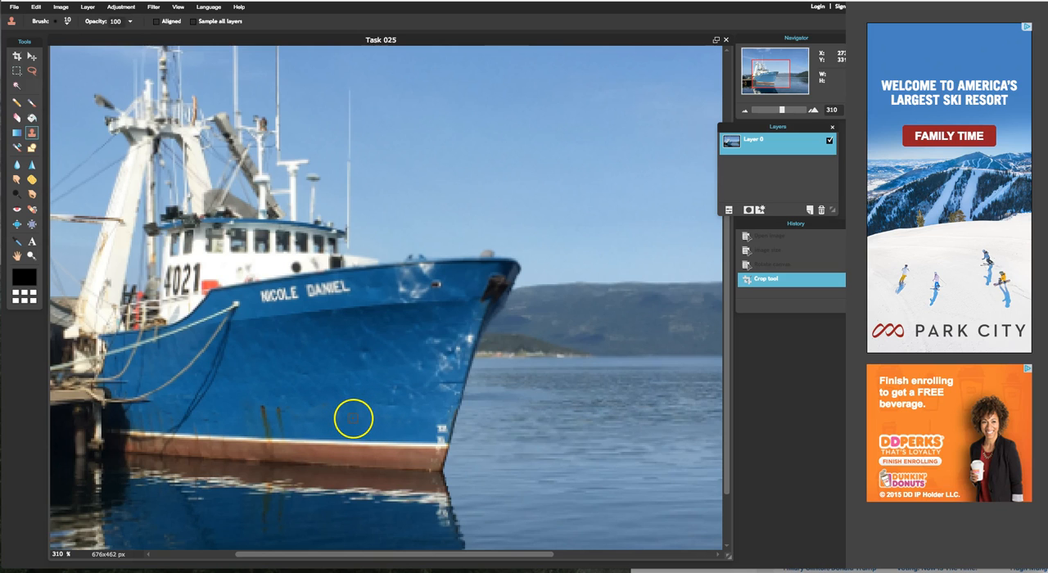
Step: Clone clean blue hull paint over the original name lettering on the boat's bow until both words are removed
{"action": "mouse_move", "coordinate": [332, 304]}
{"action": "left_mouse_down"}
{"action": "mouse_move", "coordinate": [320, 287]}
{"action": "mouse_move", "coordinate": [310, 295]}
{"action": "left_mouse_up"}
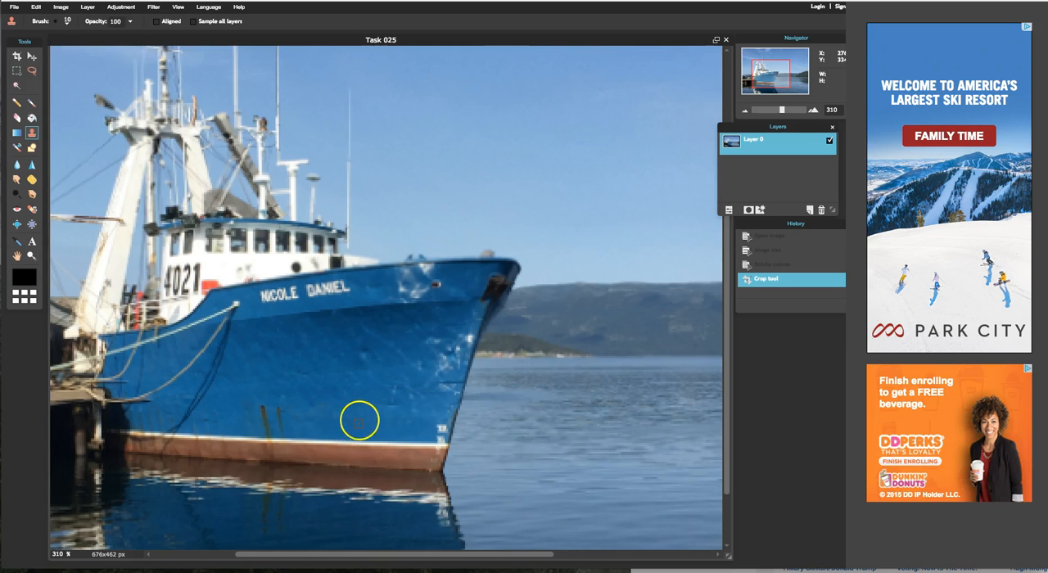
{"action": "left_click_drag", "start_coordinate": [287, 321], "coordinate": [266, 301]}
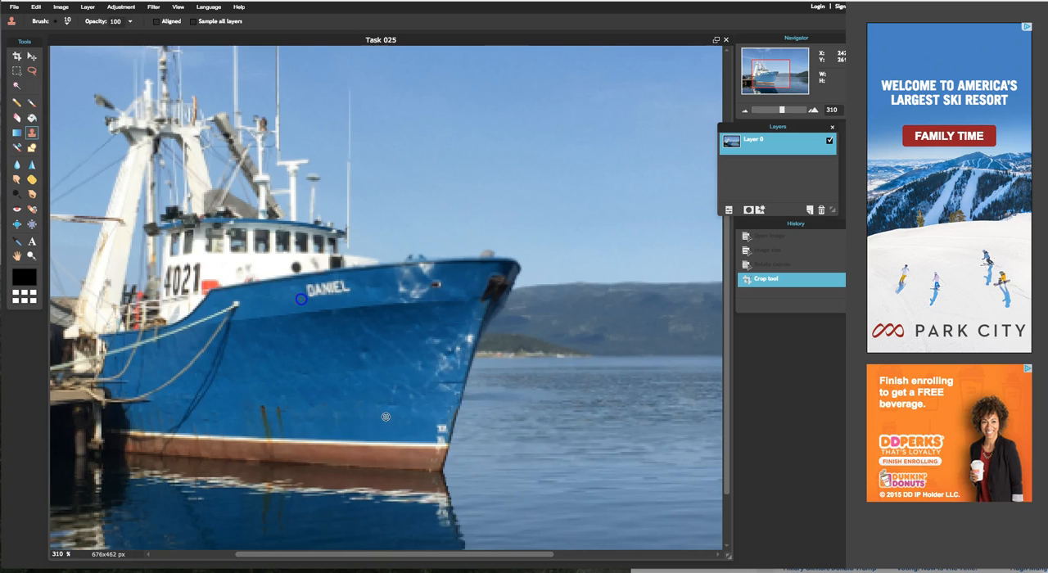
{"action": "left_click", "coordinate": [302, 300]}
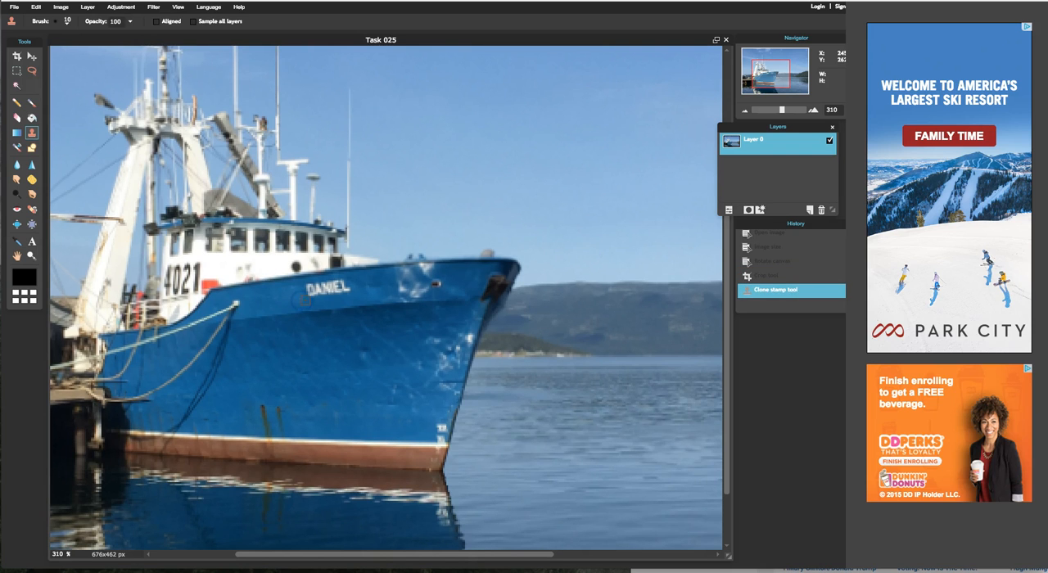
{"action": "left_click", "coordinate": [292, 325]}
{"action": "left_click_drag", "start_coordinate": [312, 285], "coordinate": [324, 284]}
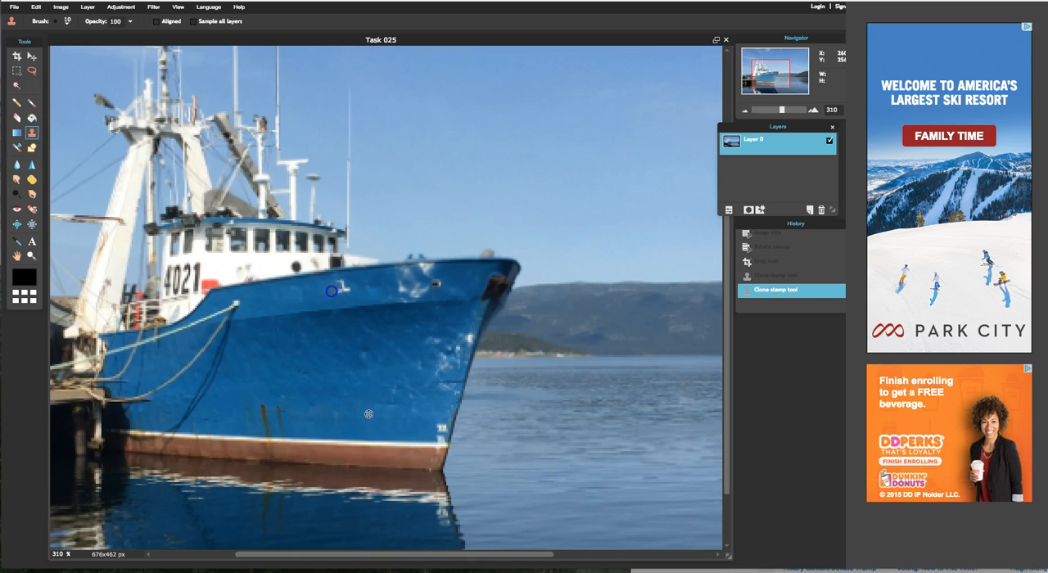
{"action": "left_click_drag", "start_coordinate": [344, 280], "coordinate": [373, 283]}
{"action": "mouse_move", "coordinate": [335, 283]}
{"action": "left_mouse_down"}
{"action": "mouse_move", "coordinate": [292, 302]}
{"action": "mouse_move", "coordinate": [307, 297]}
{"action": "left_mouse_up"}
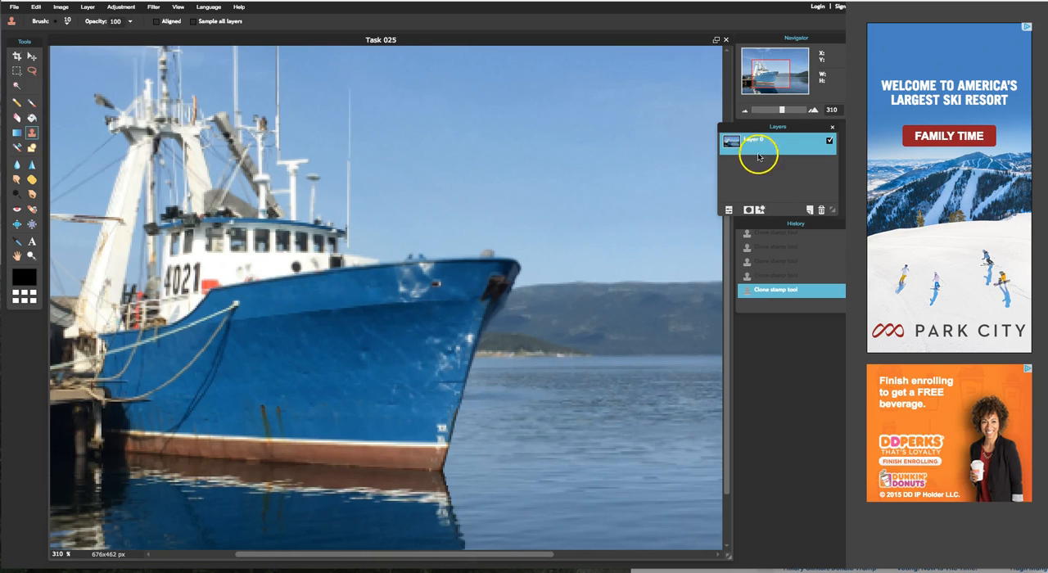
Step: Add the text SS GREENWOOD over the boat's bow in Verdana at size 9
{"action": "left_click", "coordinate": [33, 242]}
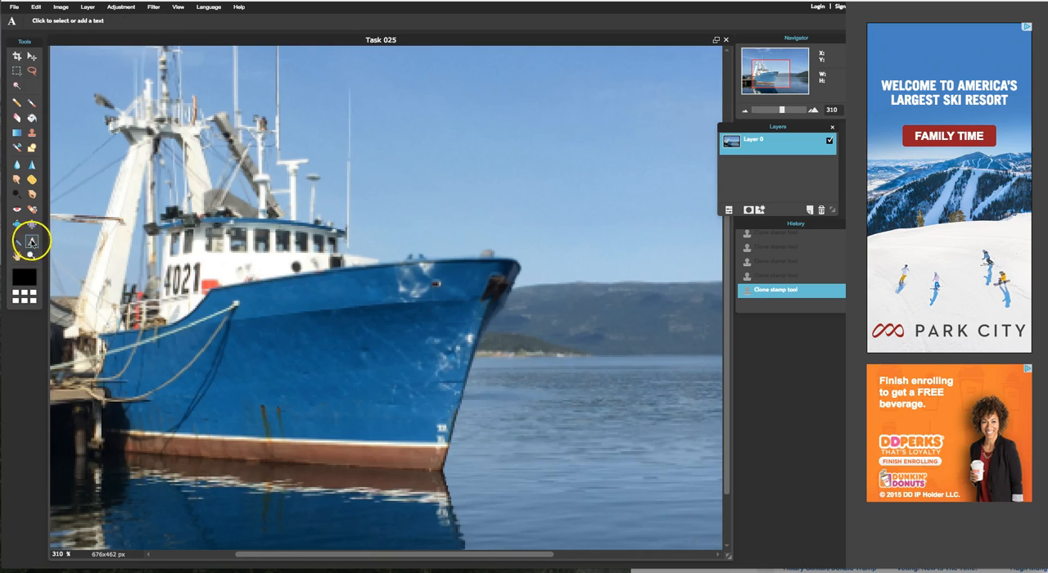
{"action": "left_click", "coordinate": [313, 330]}
{"action": "type", "text": "SS GREENWOOD"}
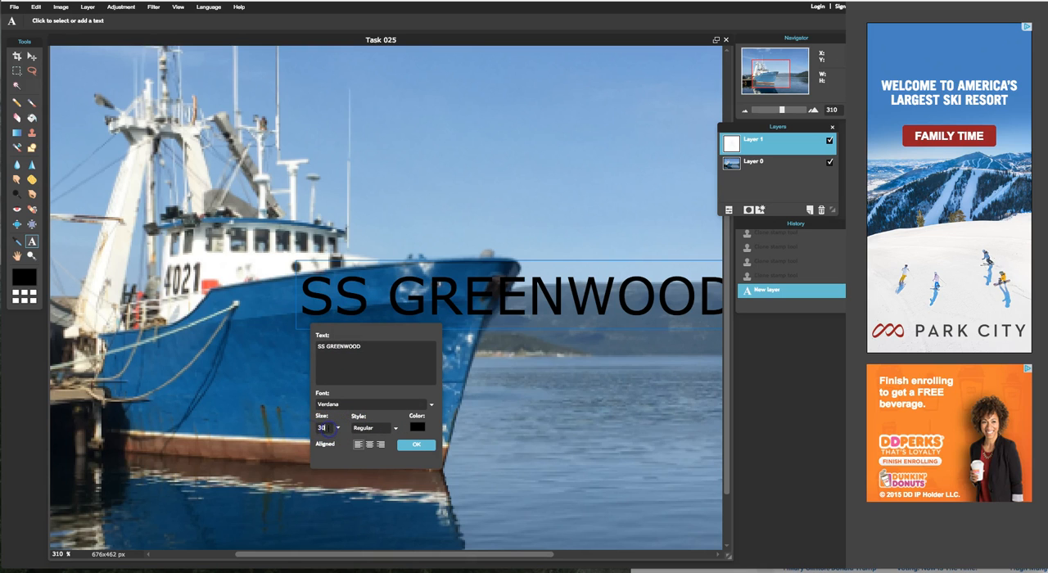
{"action": "key", "text": "BackSpace"}
{"action": "type", "text": "12"}
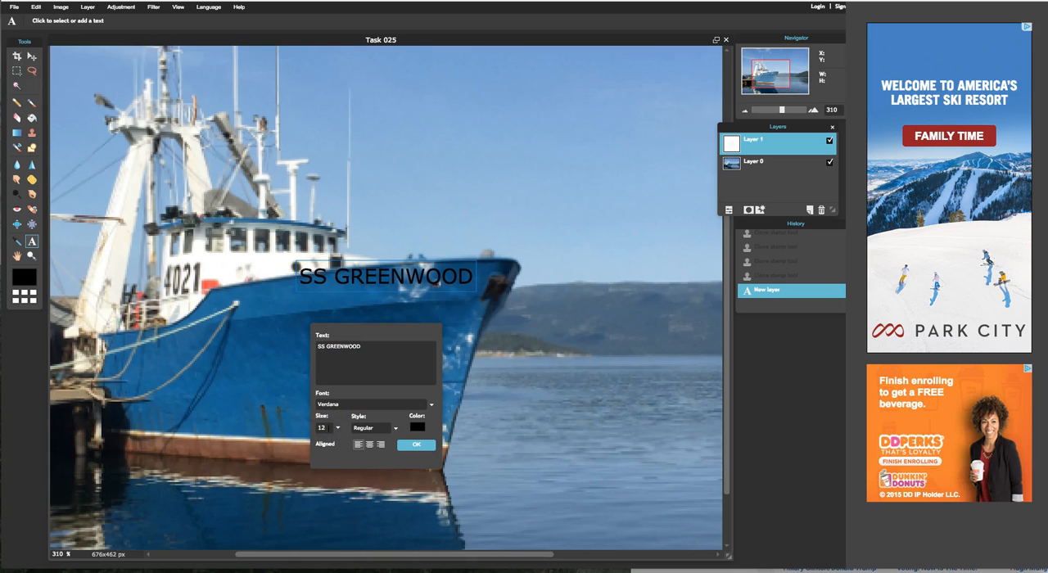
{"action": "key", "text": "BackSpace"}
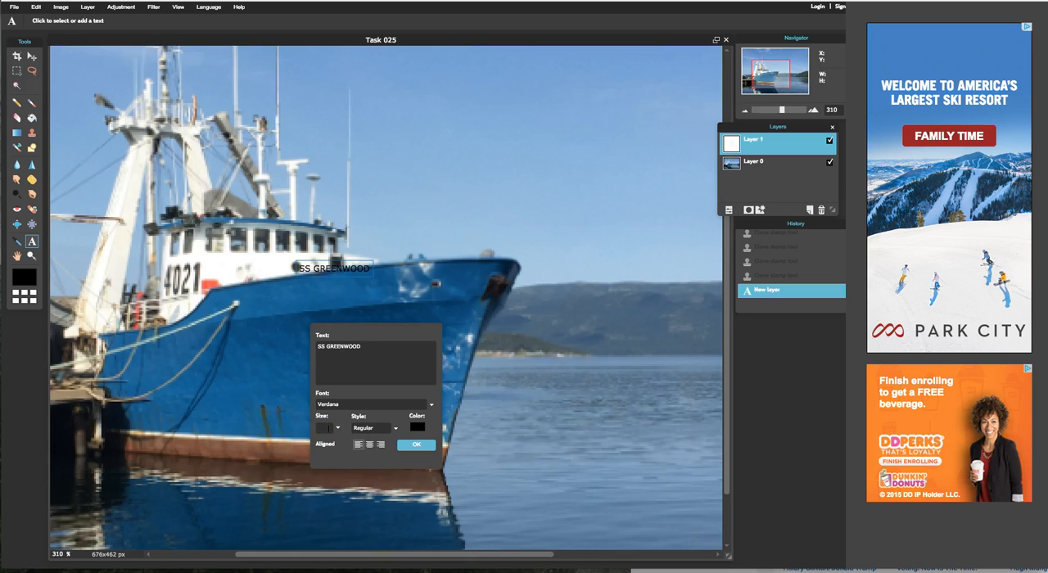
{"action": "type", "text": "10"}
{"action": "key", "text": "BackSpace"}
{"action": "key", "text": "BackSpace"}
{"action": "type", "text": "9"}
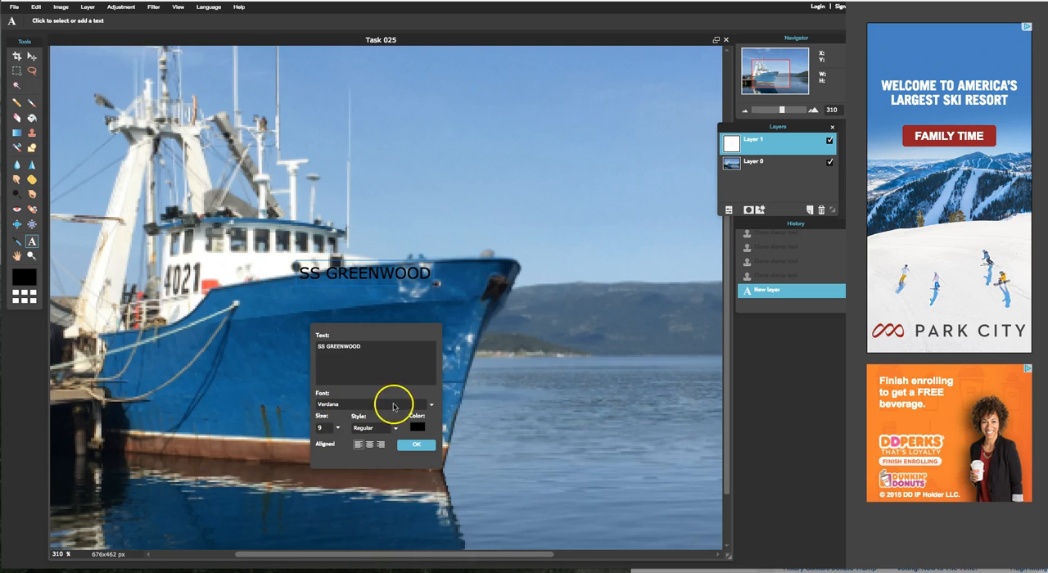
Step: Make the SS GREENWOOD text near-white (#fffcfc) with the Bold style and apply it
{"action": "left_click", "coordinate": [418, 426]}
{"action": "left_click_drag", "start_coordinate": [364, 209], "coordinate": [367, 202]}
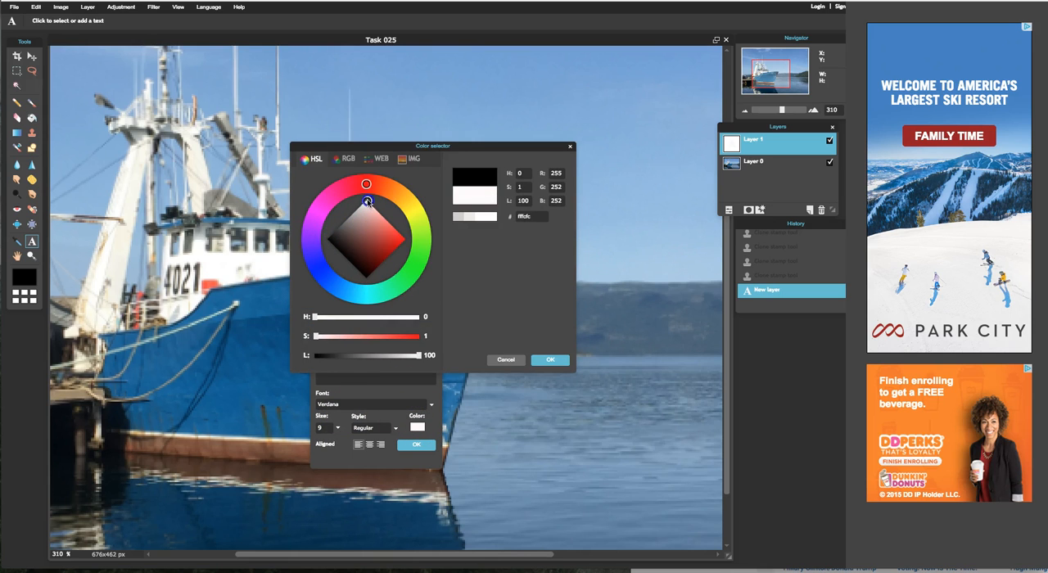
{"action": "left_click", "coordinate": [571, 366]}
{"action": "left_click", "coordinate": [382, 428]}
{"action": "left_click", "coordinate": [372, 450]}
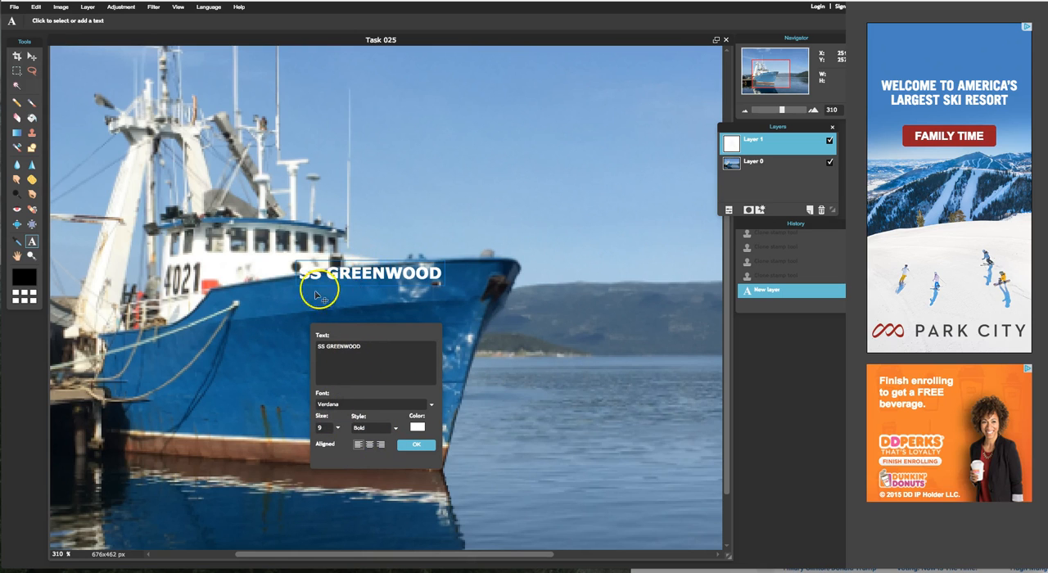
{"action": "left_click", "coordinate": [413, 442]}
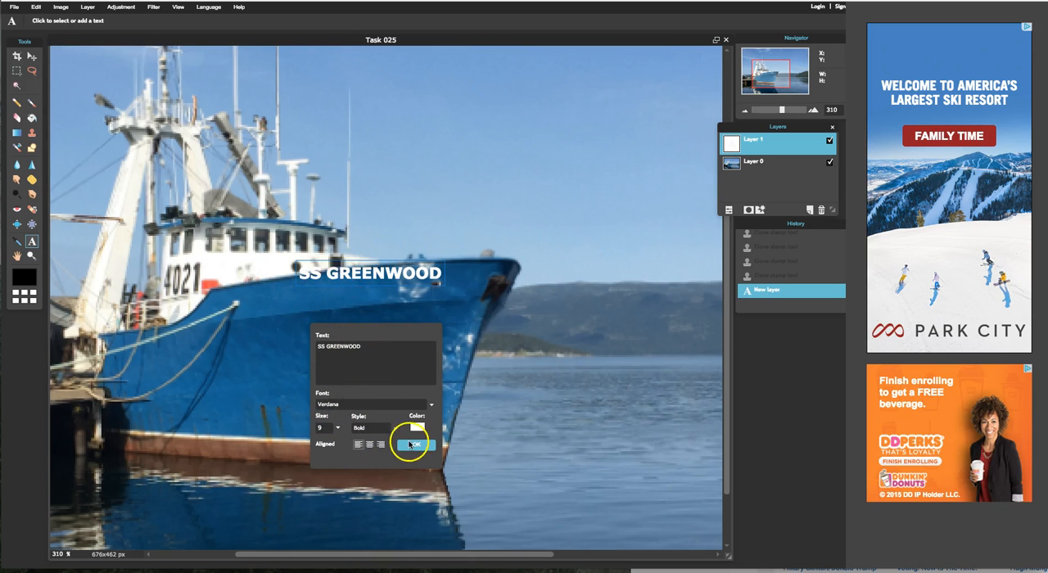
{"action": "left_click", "coordinate": [411, 348]}
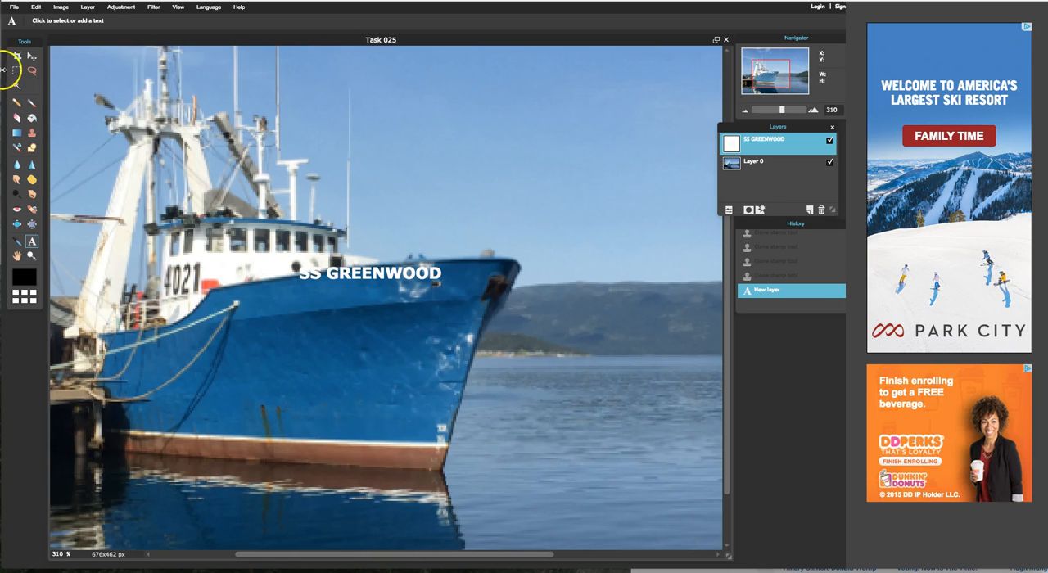
Step: Move the SS GREENWOOD text onto the blue bow where the original name lettering was
{"action": "left_click", "coordinate": [31, 56]}
{"action": "left_click_drag", "start_coordinate": [387, 287], "coordinate": [330, 300]}
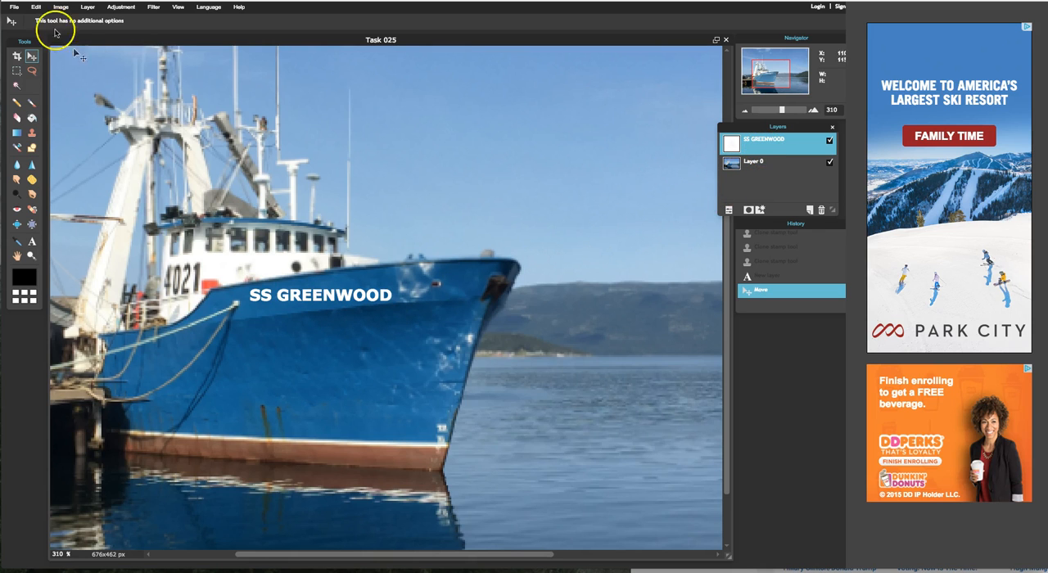
Step: Rasterize the SS GREENWOOD text layer so that it can be free-transformed
{"action": "left_click", "coordinate": [37, 7]}
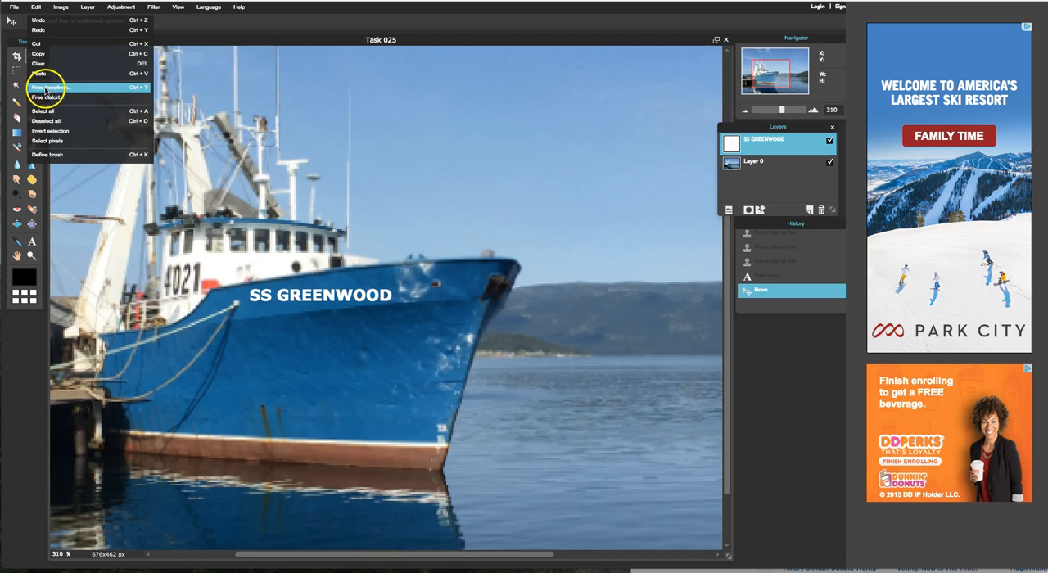
{"action": "left_click", "coordinate": [64, 89]}
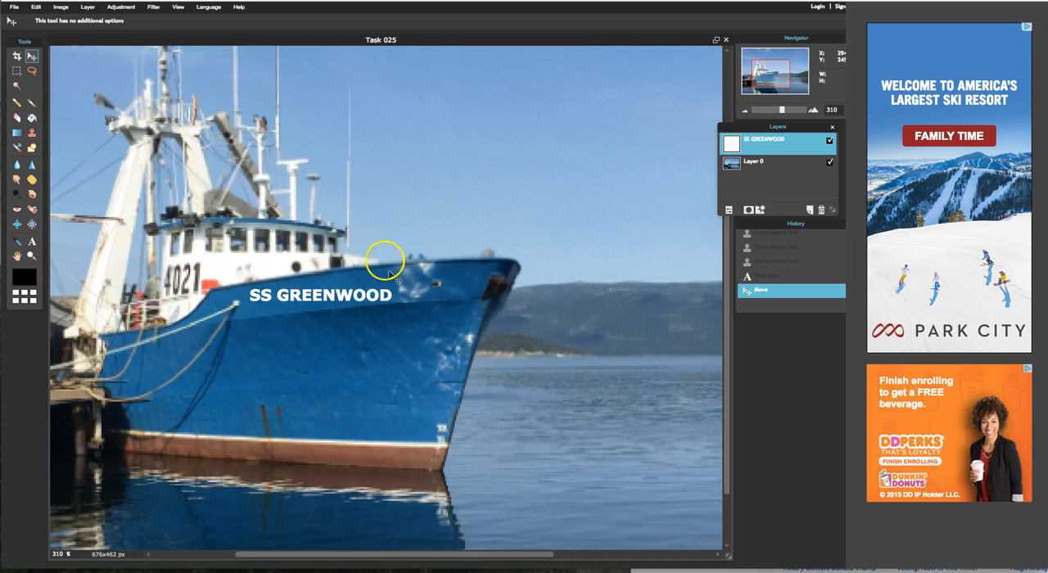
{"action": "right_click", "coordinate": [755, 145]}
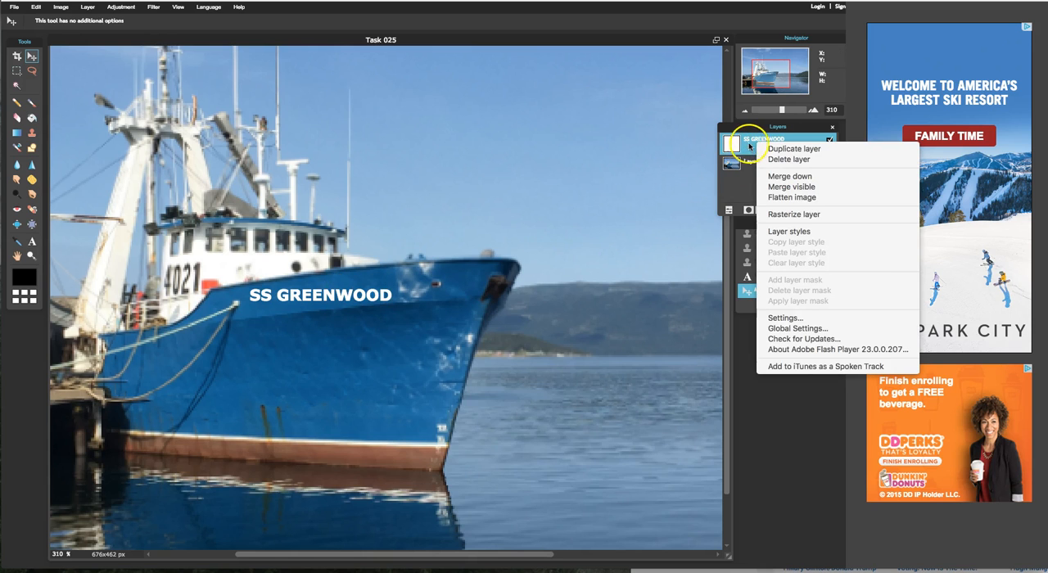
{"action": "left_click", "coordinate": [782, 214]}
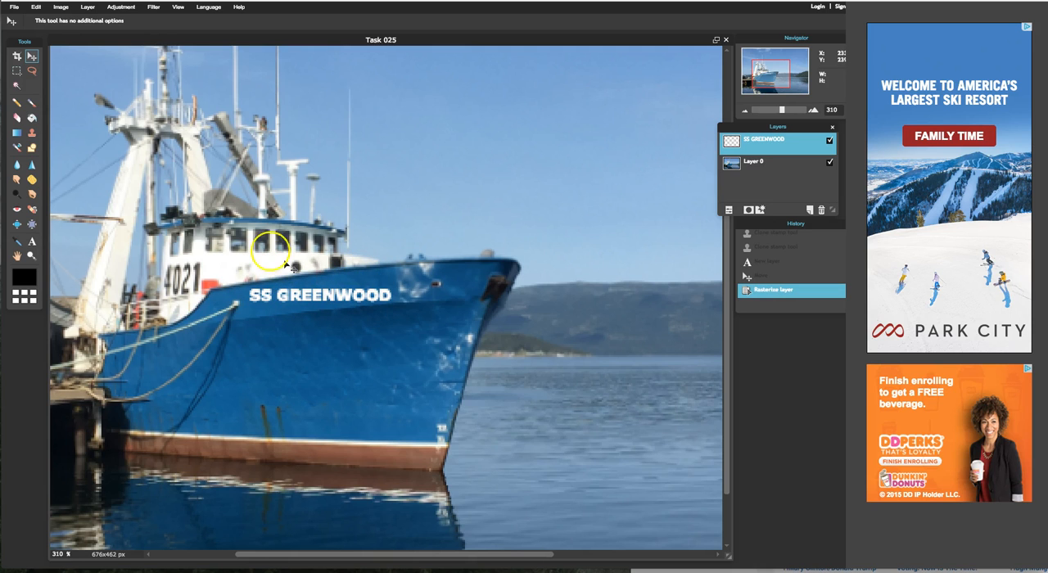
Step: Free-transform the SS GREENWOOD lettering: shrink it slightly, rotate it counterclockwise to follow the bow's upper edge, reposition it and apply
{"action": "left_click", "coordinate": [36, 6]}
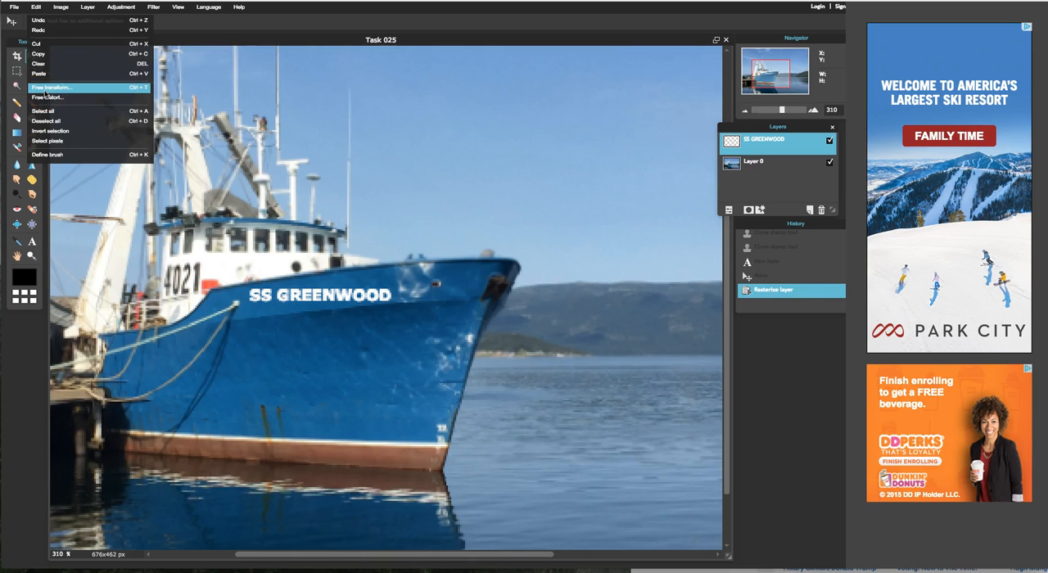
{"action": "left_click", "coordinate": [45, 89]}
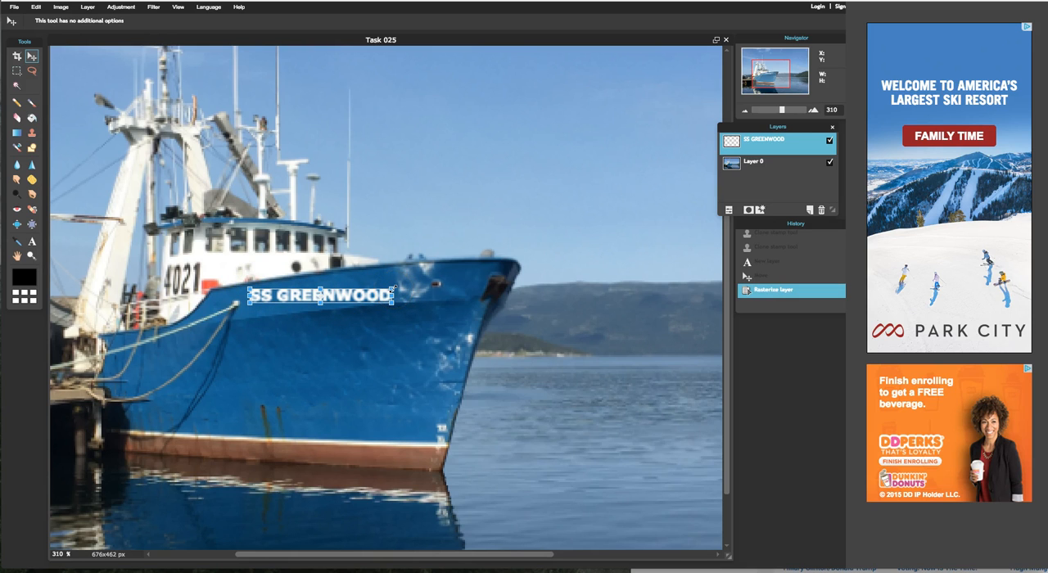
{"action": "left_click_drag", "start_coordinate": [393, 289], "coordinate": [380, 287]}
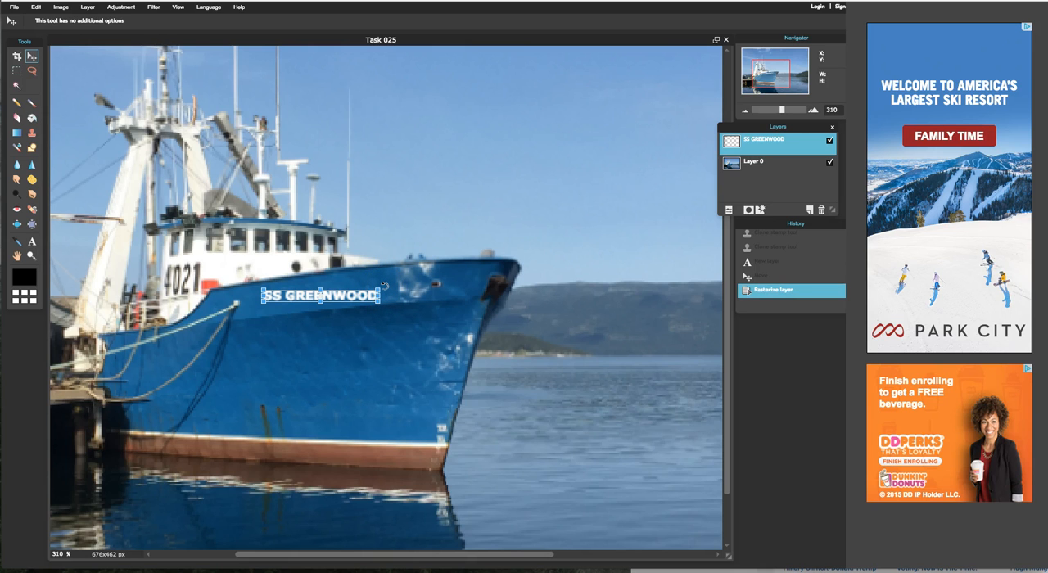
{"action": "mouse_move", "coordinate": [385, 286]}
{"action": "left_mouse_down"}
{"action": "mouse_move", "coordinate": [355, 251]}
{"action": "mouse_move", "coordinate": [285, 240]}
{"action": "mouse_move", "coordinate": [374, 250]}
{"action": "mouse_move", "coordinate": [399, 321]}
{"action": "mouse_move", "coordinate": [260, 333]}
{"action": "mouse_move", "coordinate": [319, 214]}
{"action": "mouse_move", "coordinate": [363, 234]}
{"action": "mouse_move", "coordinate": [370, 321]}
{"action": "mouse_move", "coordinate": [385, 275]}
{"action": "left_mouse_up"}
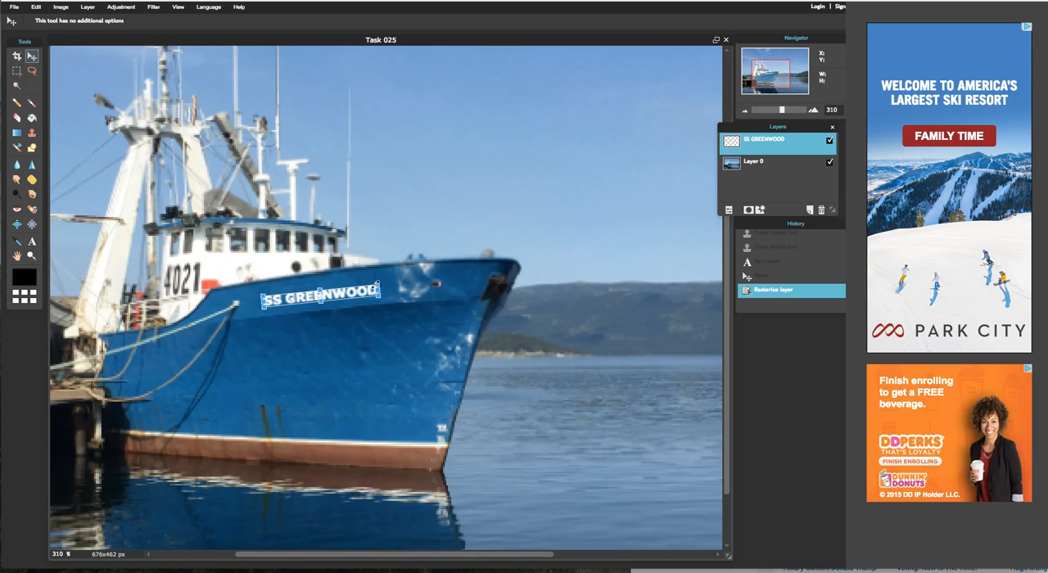
{"action": "left_click_drag", "start_coordinate": [367, 296], "coordinate": [364, 291]}
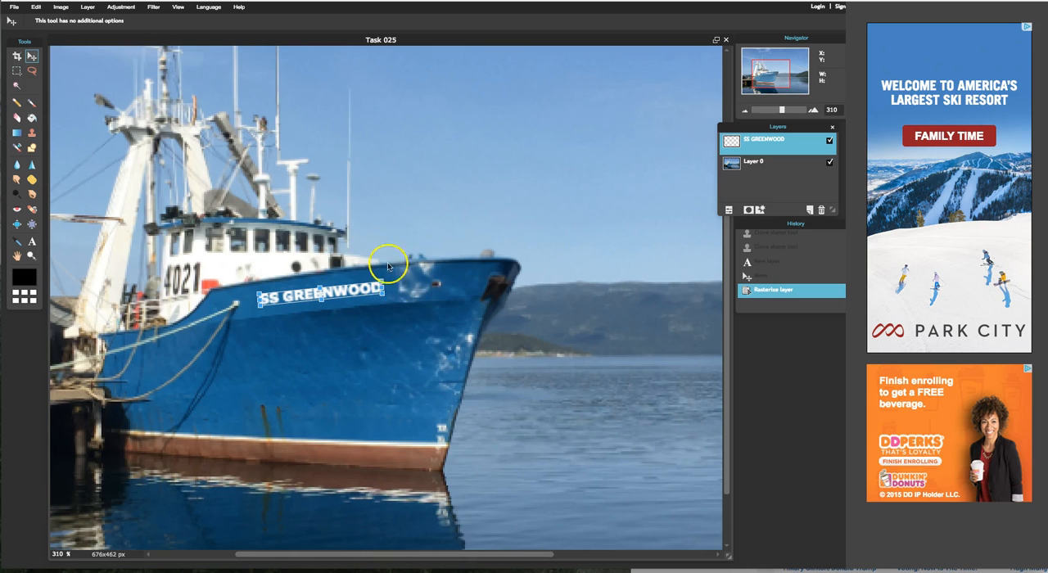
{"action": "left_click", "coordinate": [408, 331]}
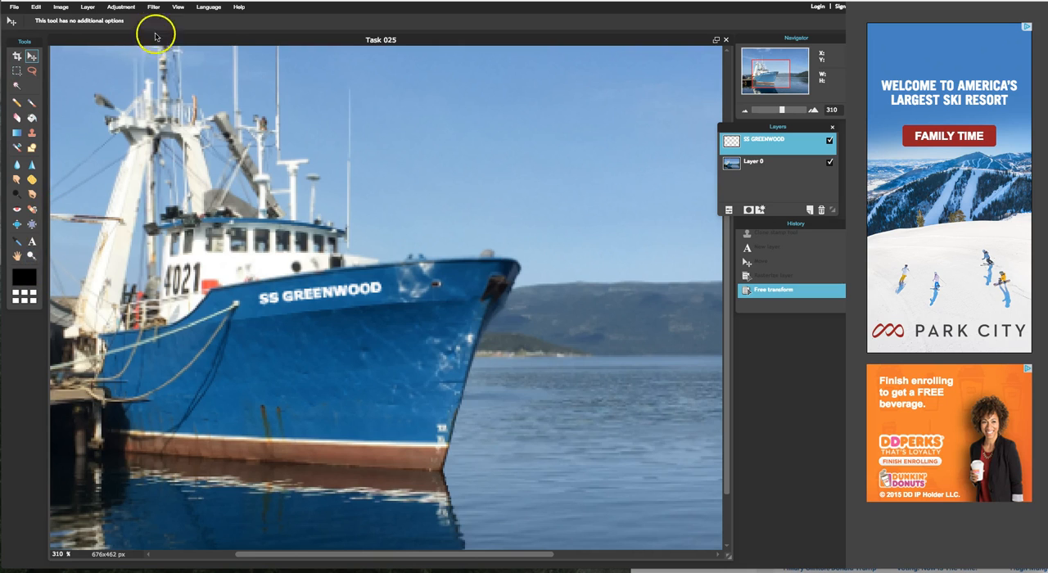
Step: Save the image to the Desktop as Task 027 in JPEG format at quality 80, replacing the existing file
{"action": "left_click", "coordinate": [178, 7]}
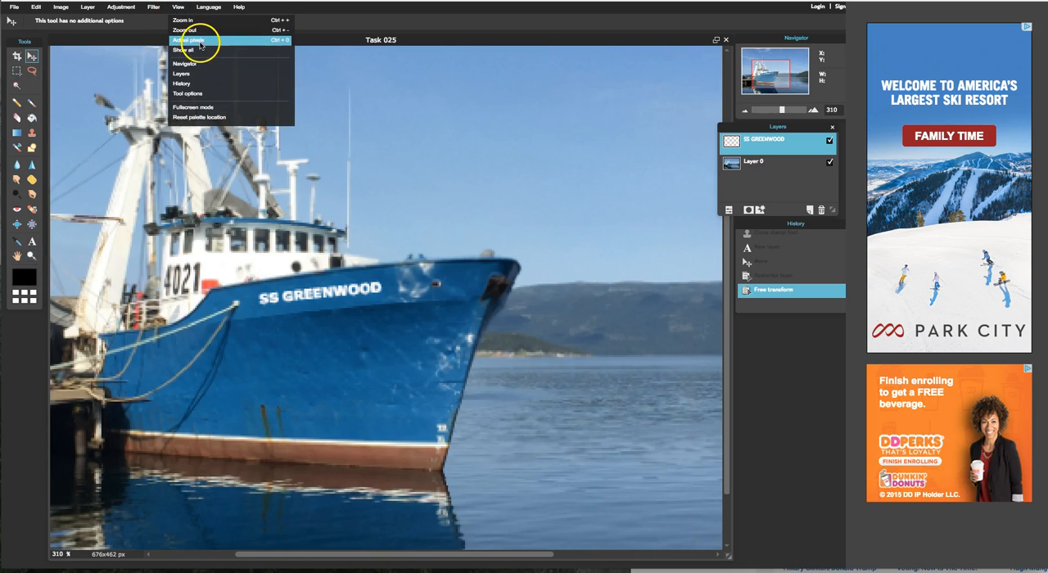
{"action": "left_click", "coordinate": [194, 40]}
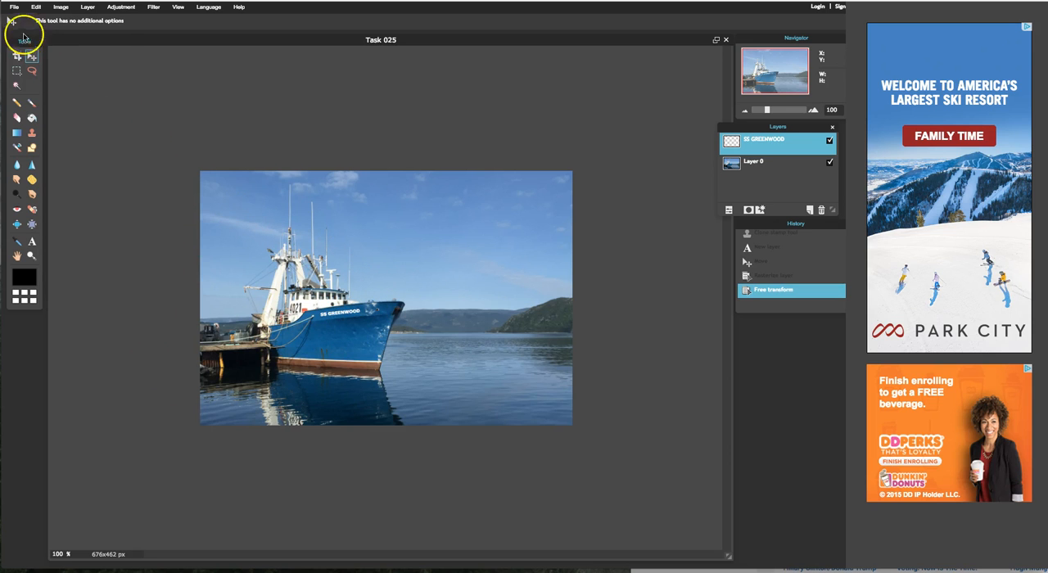
{"action": "left_click", "coordinate": [15, 9]}
{"action": "left_click", "coordinate": [31, 63]}
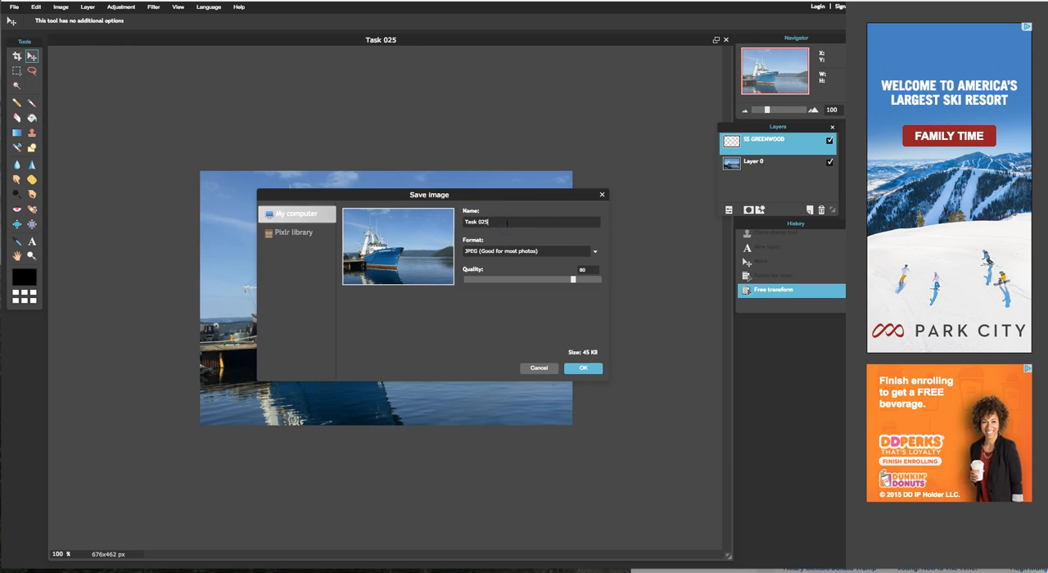
{"action": "left_click", "coordinate": [583, 368]}
{"action": "left_click", "coordinate": [616, 113]}
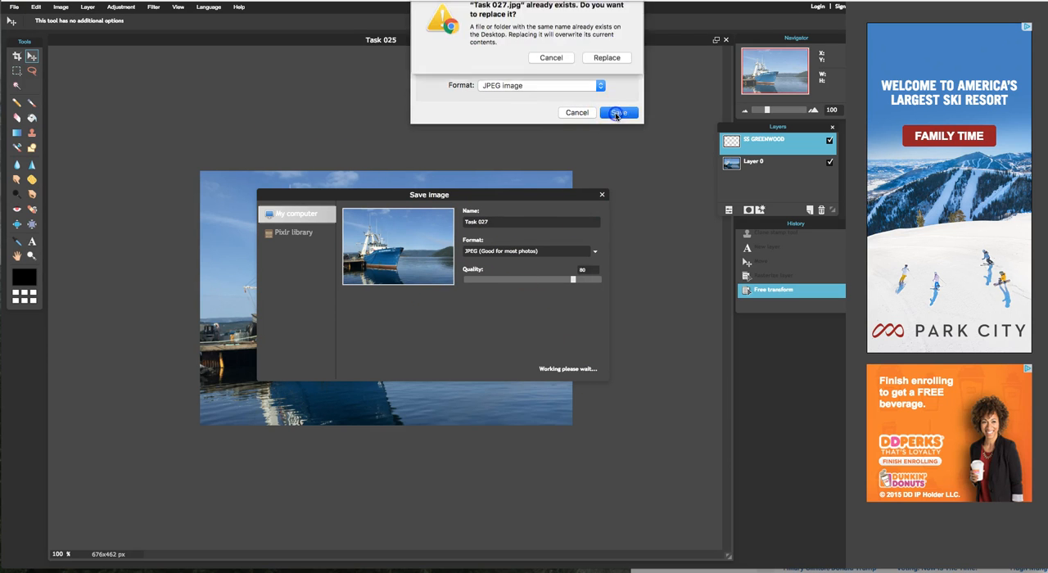
{"action": "left_click", "coordinate": [612, 69]}
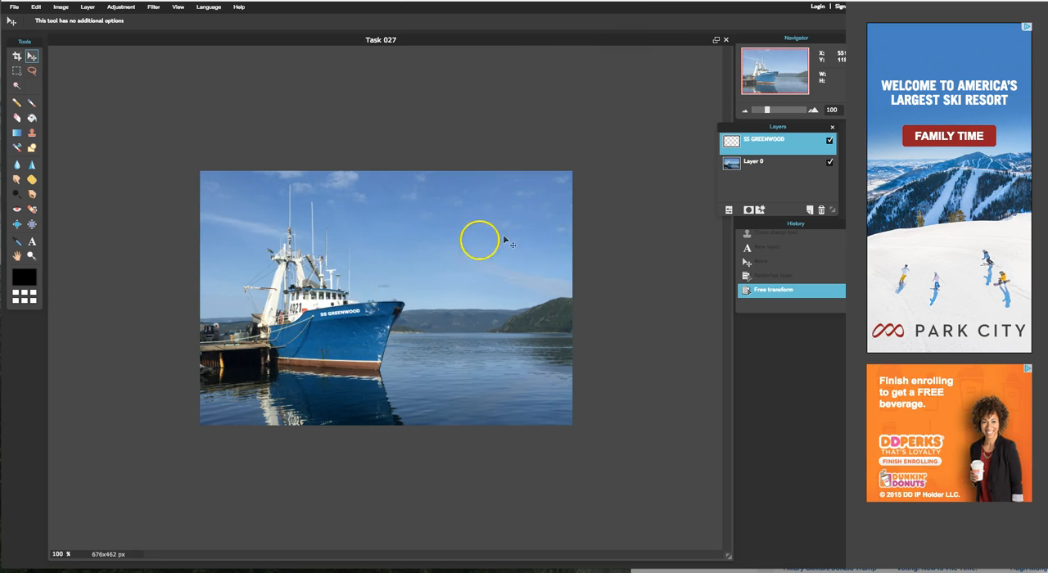